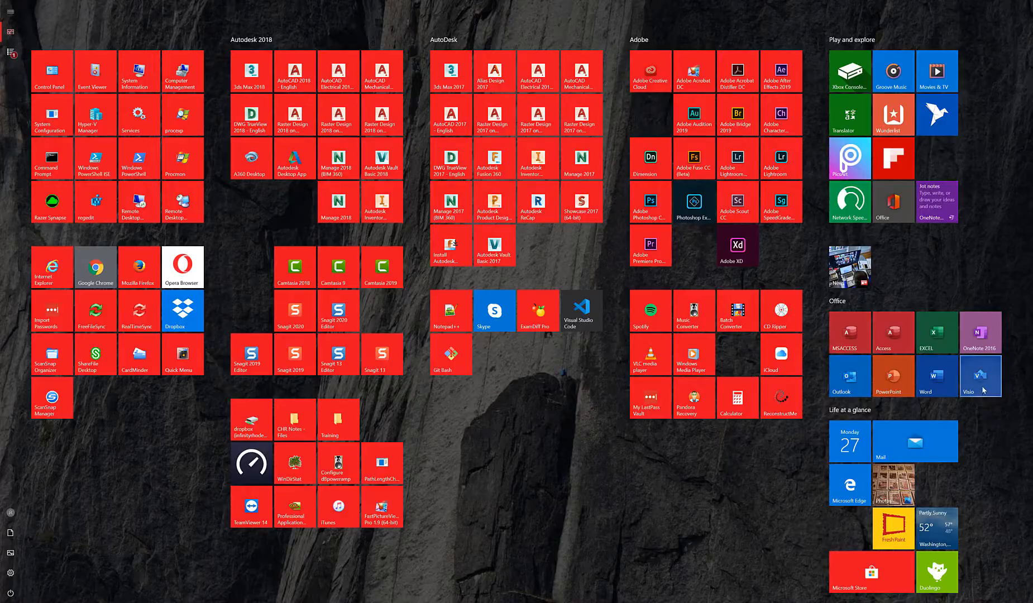
Start Visio and create a blank drawing in US units
left_click(984, 389)
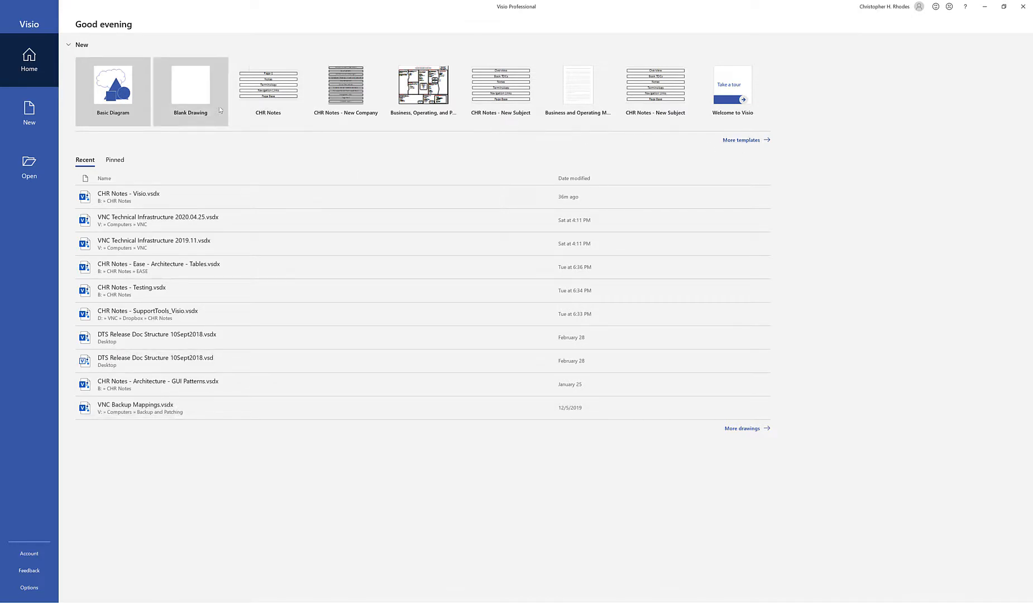
left_click(193, 98)
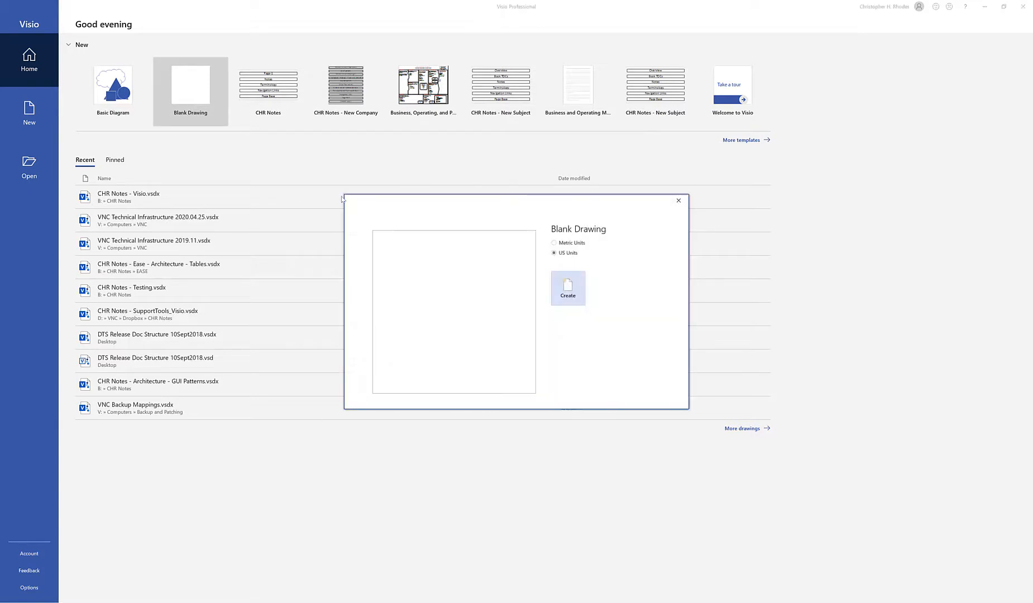
left_click(565, 298)
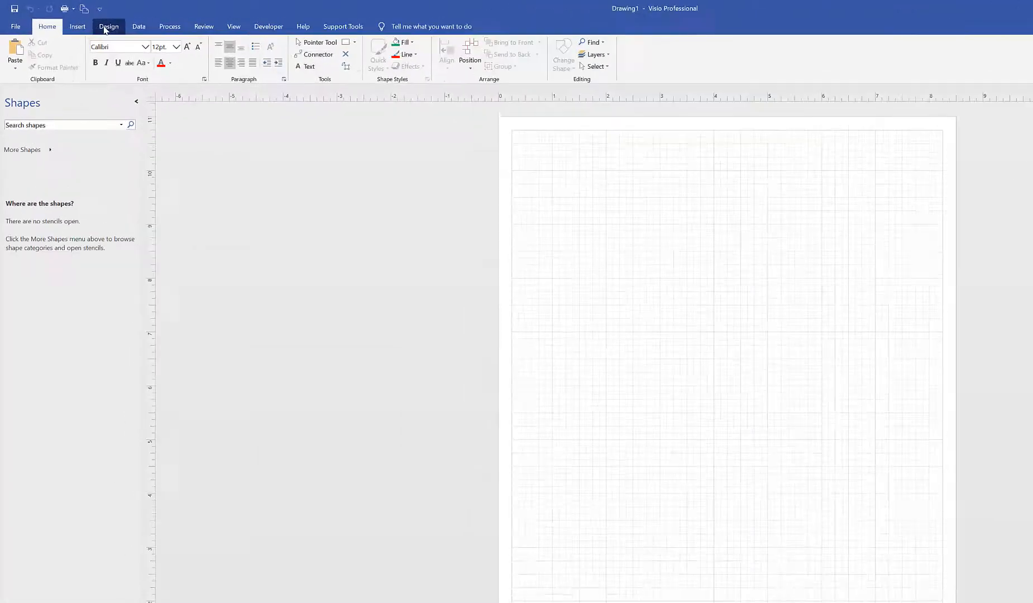
Set the page orientation to landscape and turn off automatic page sizing
left_click(108, 27)
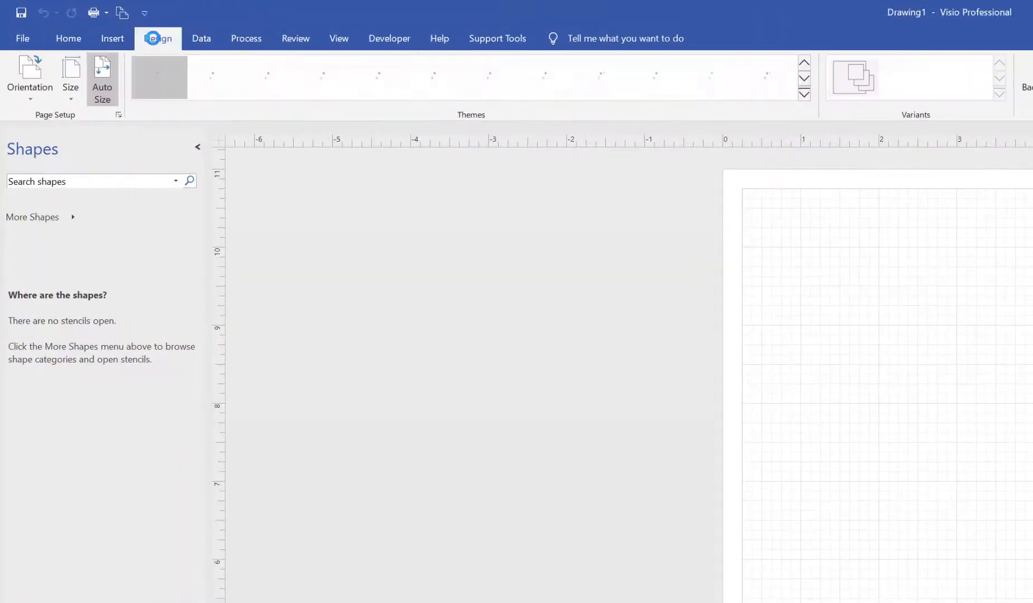
left_click(33, 92)
left_click(26, 154)
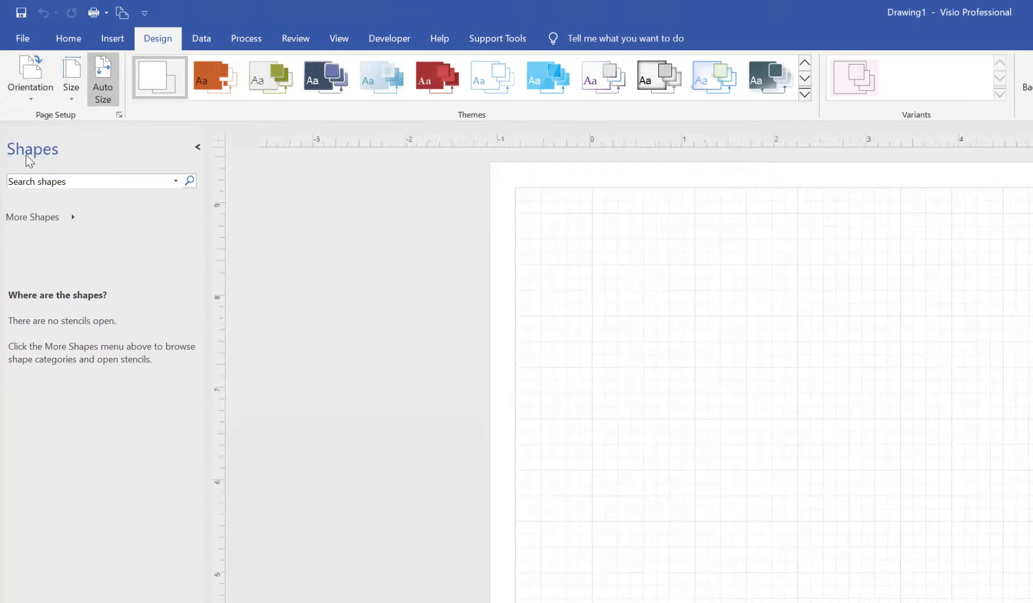
left_click(104, 92)
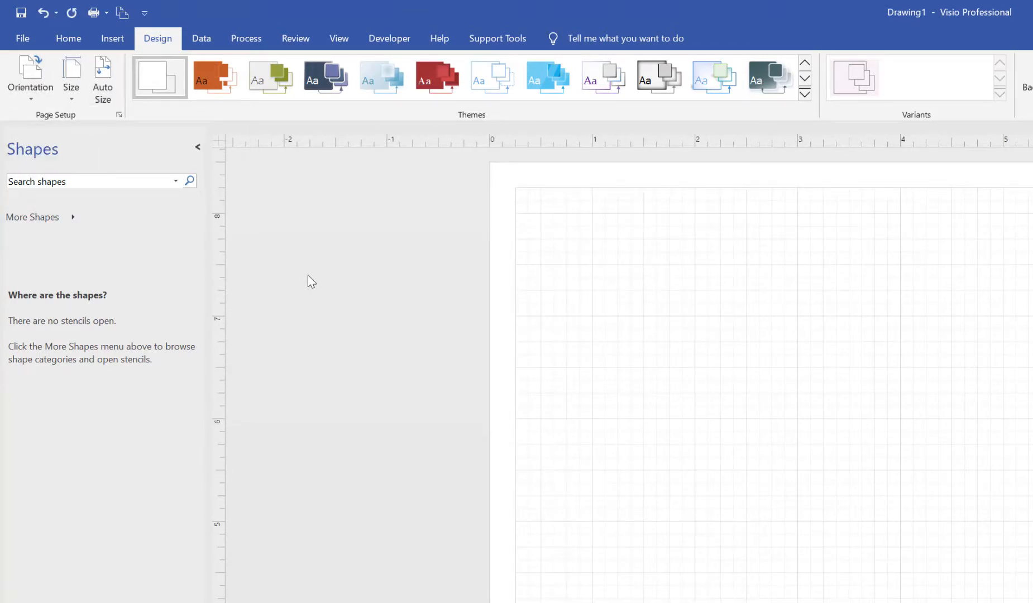
left_click(75, 42)
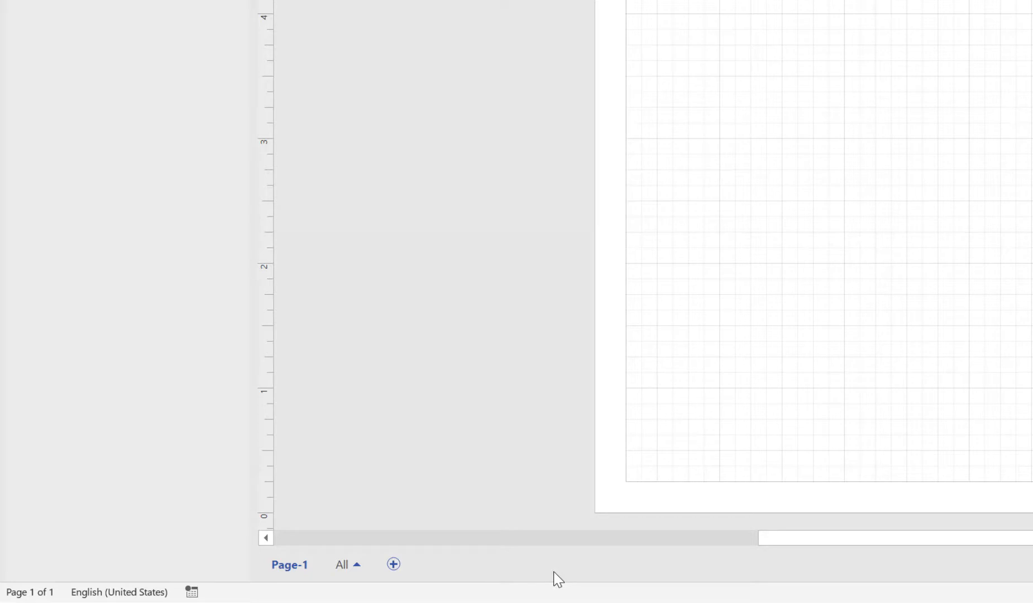
Add two more pages to the drawing and close the Shape Data window
left_click(393, 564)
left_click(458, 564)
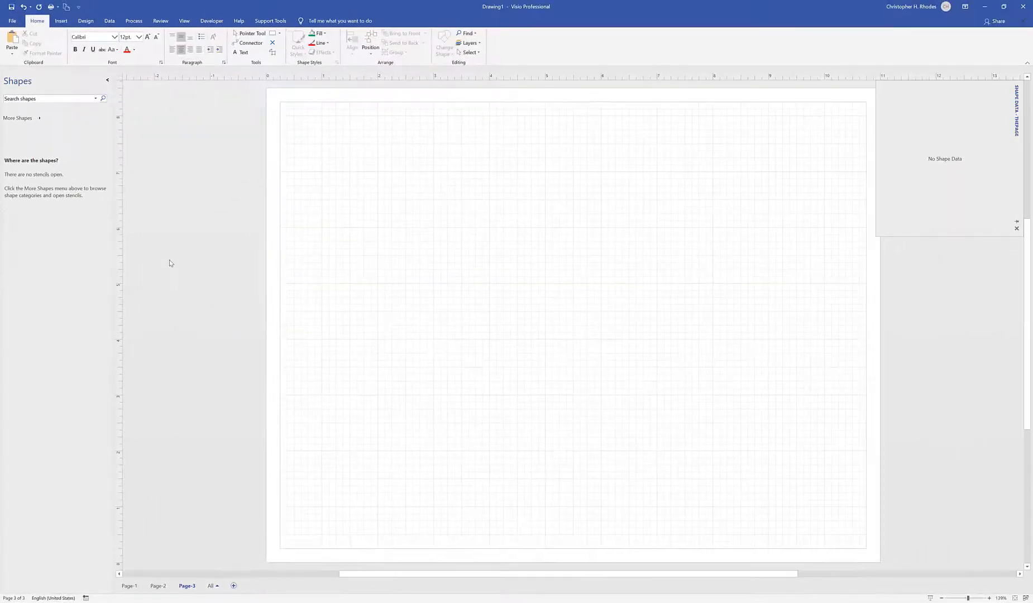
left_click(1015, 228)
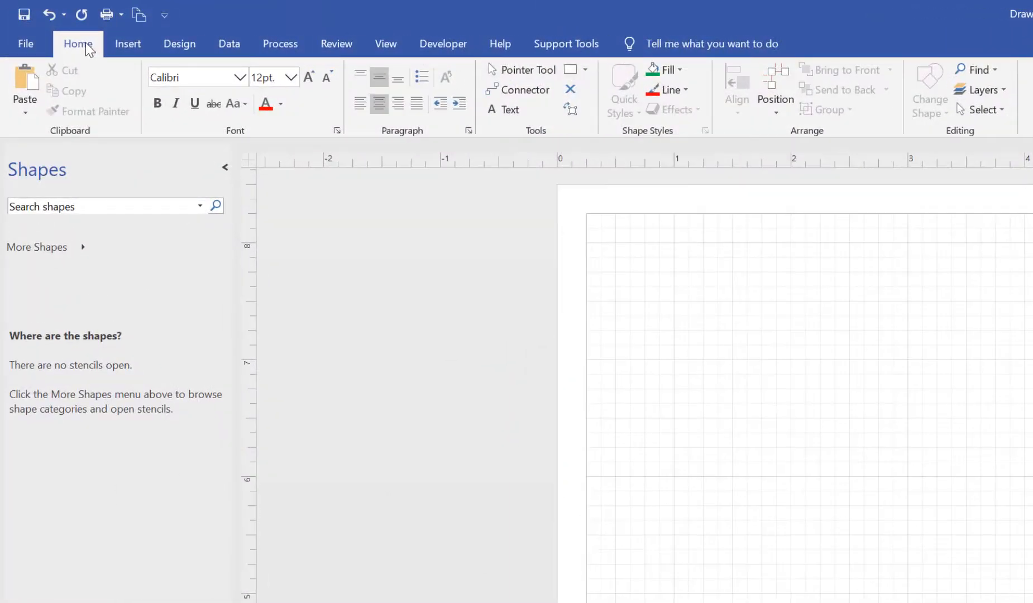
Draw a rectangle about 2.2 by 1.3 in near the page's upper-left corner and an ellipse about 2.6 by 1.25 in beside it
left_click(571, 70)
left_click(585, 70)
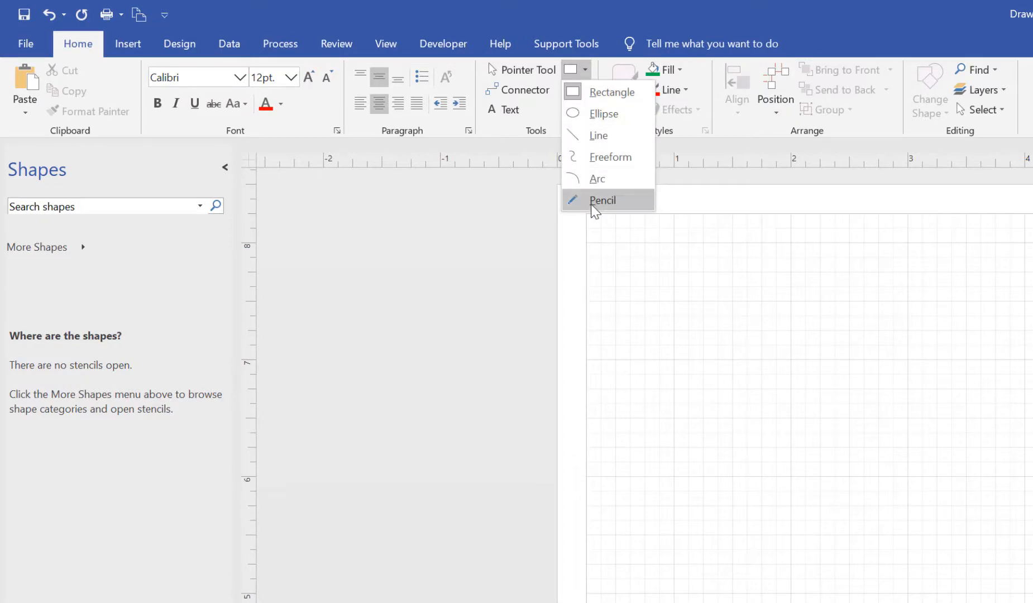
left_click(609, 92)
left_click_drag(658, 248, 917, 404)
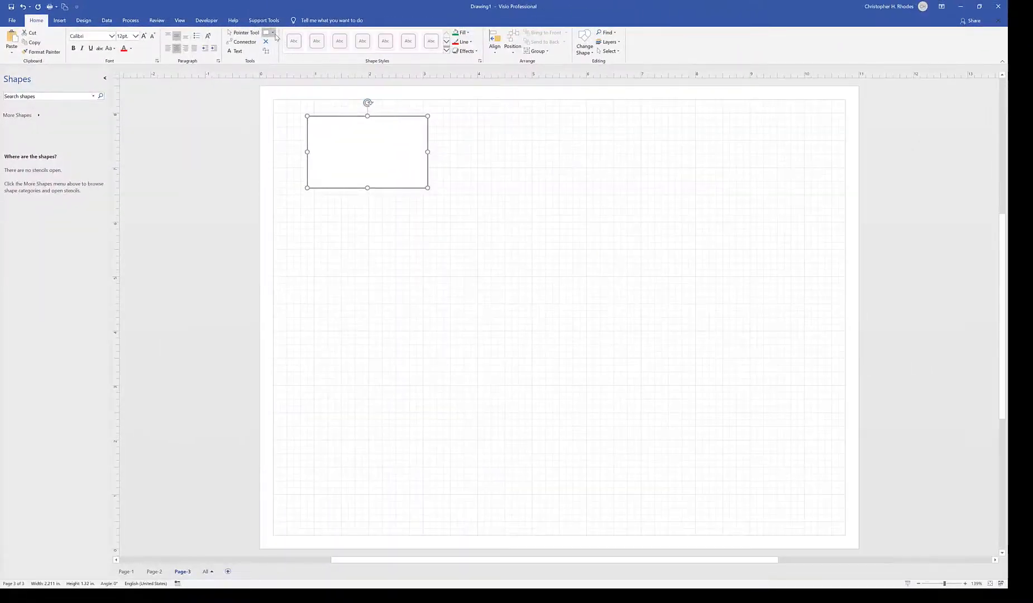
left_click(273, 33)
left_click(282, 53)
left_click_drag(447, 119, 589, 187)
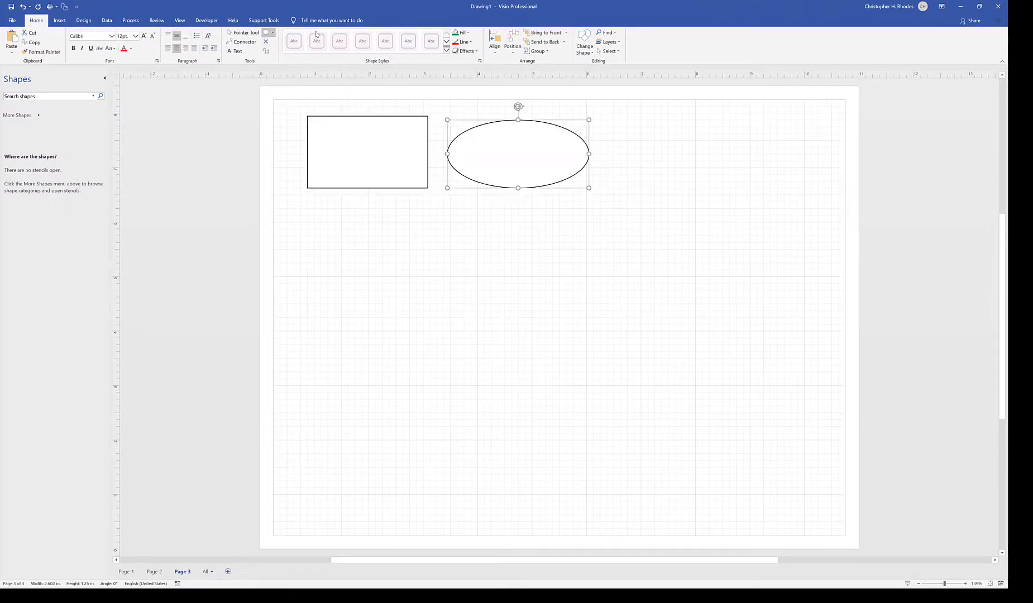
Draw a sloping line about 2.3 in long below the rectangle and a wavy freeform curve about 4.5 in long beside it
left_click(272, 33)
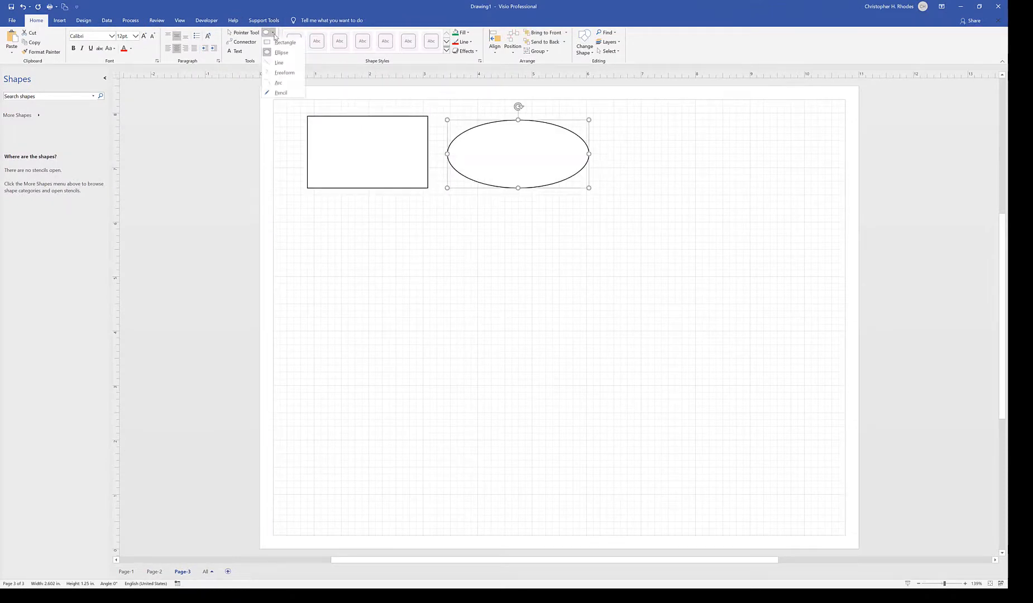
left_click(279, 63)
left_click_drag(312, 243, 422, 306)
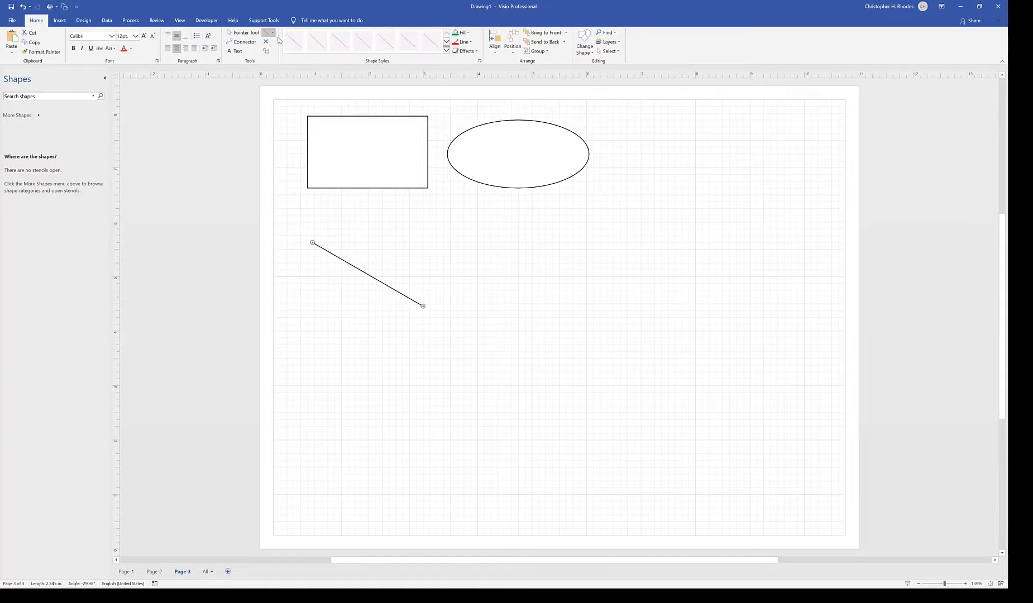
left_click(273, 32)
left_click(280, 72)
left_click_drag(392, 229, 629, 283)
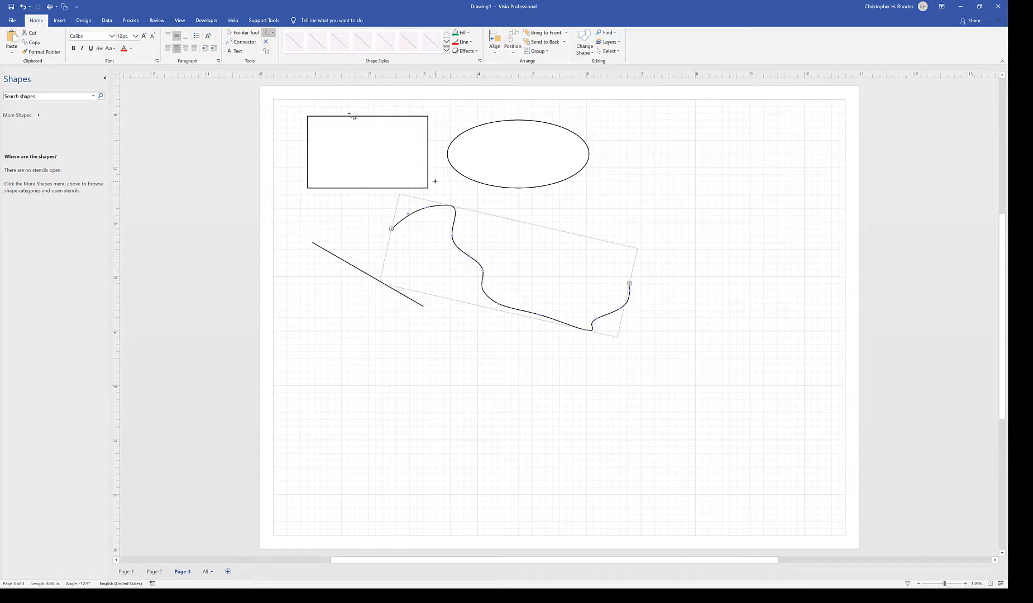
Draw an arc about 1.8 in long below the ellipse's right side and a three-segment Pencil path about 4.7 in wide below the freeform curve
left_click(274, 33)
left_click(276, 82)
left_click_drag(599, 200, 681, 253)
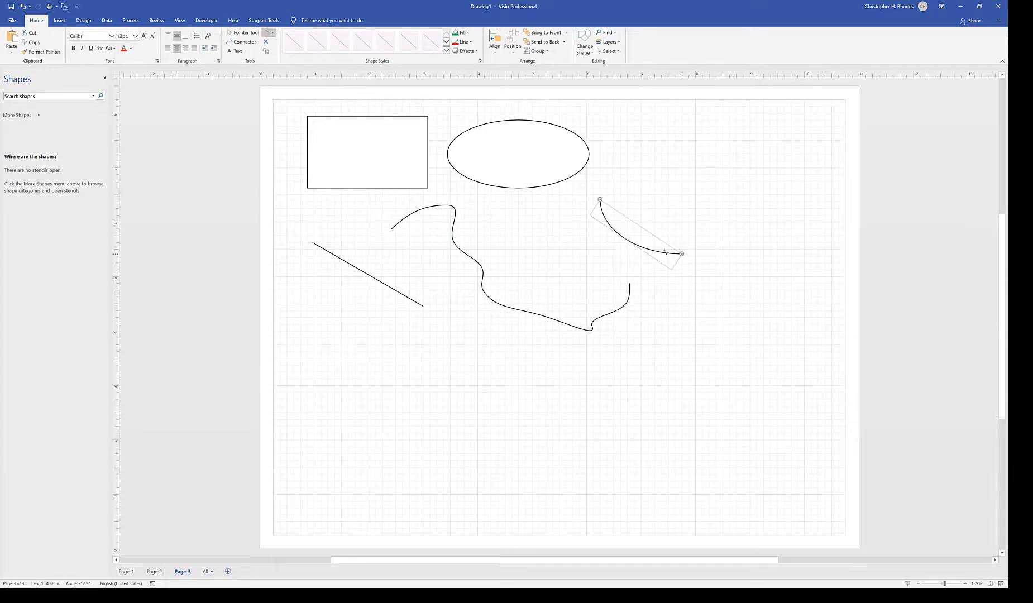
left_click(274, 32)
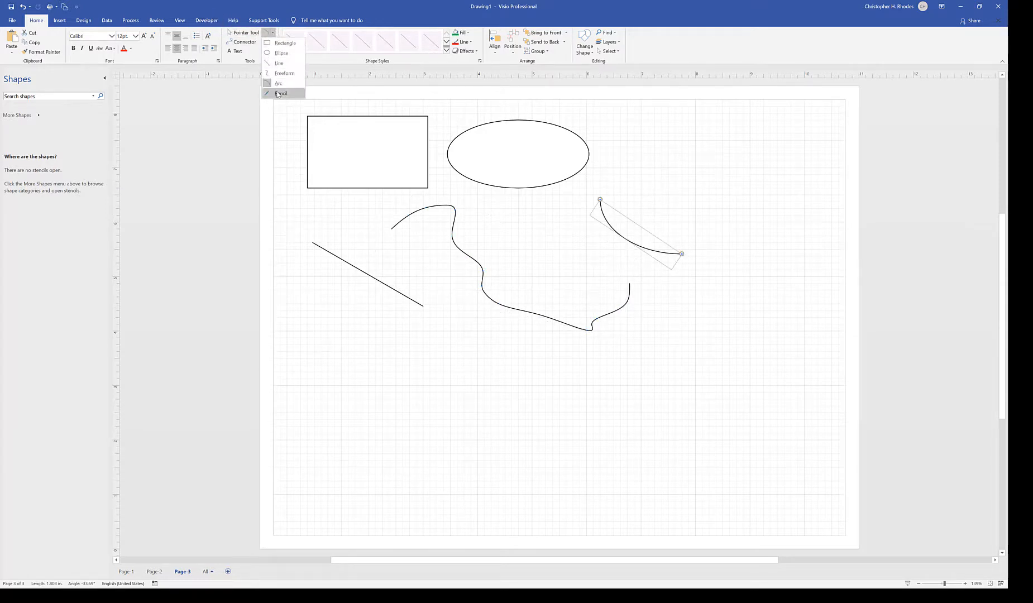
left_click(276, 92)
mouse_move(360, 296)
left_mouse_down()
mouse_move(387, 362)
mouse_move(422, 400)
mouse_move(526, 400)
mouse_move(616, 355)
left_mouse_up()
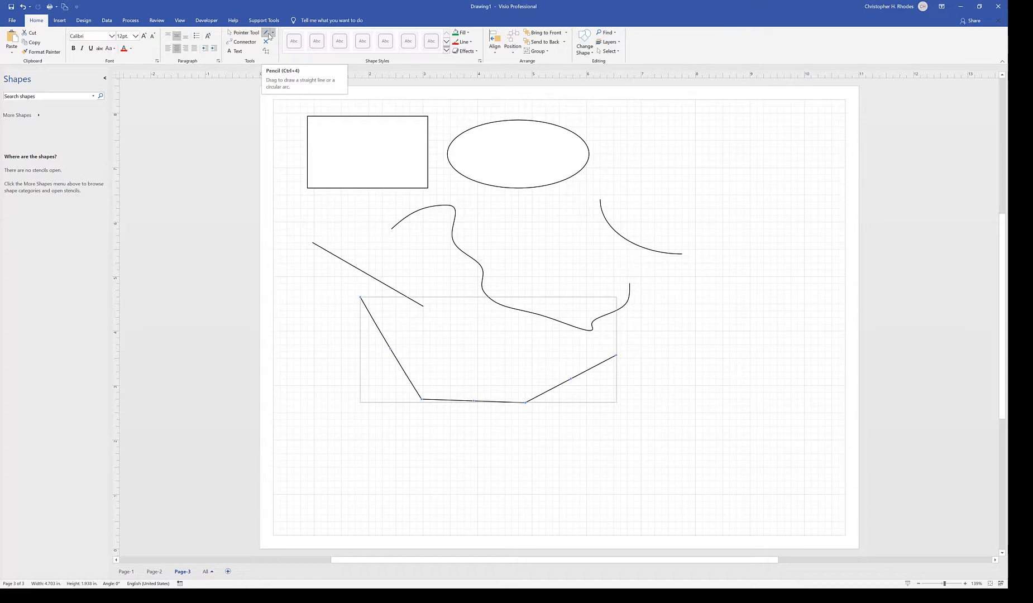
left_click(243, 33)
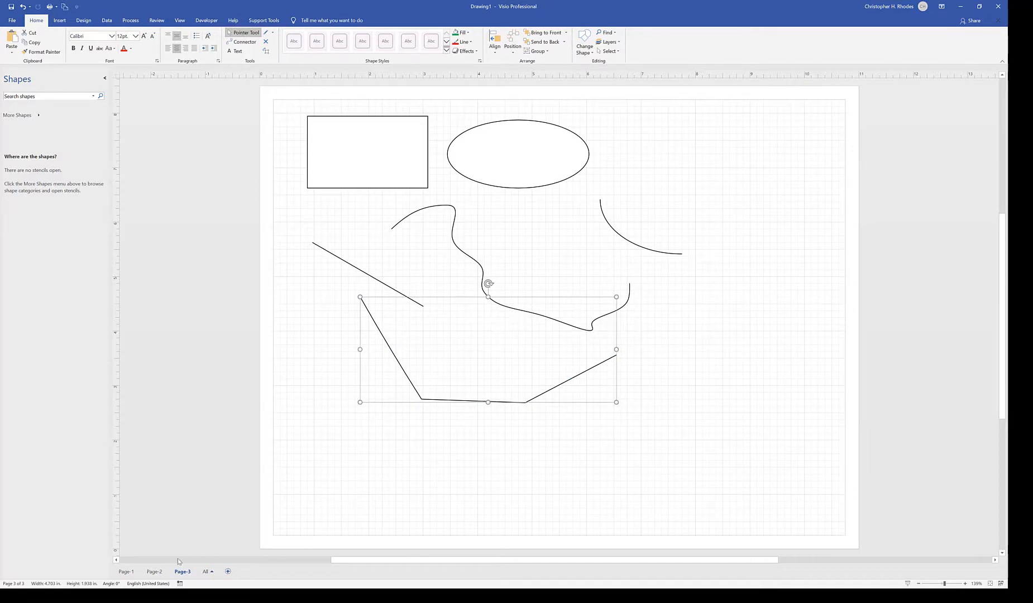
Switch to the second page and open the Basic Shapes stencil from the General category
left_click(151, 573)
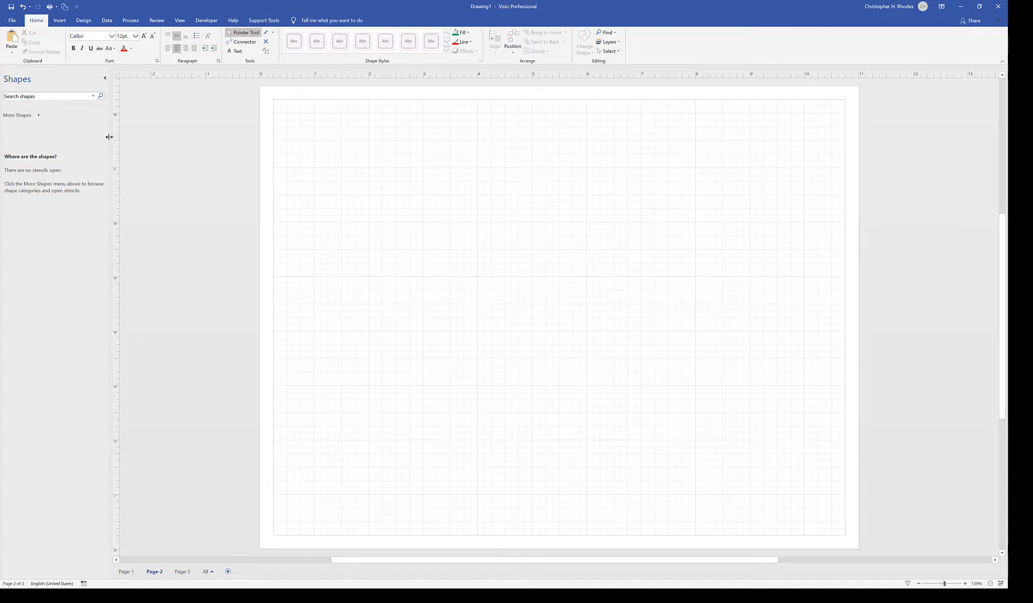
left_click(25, 116)
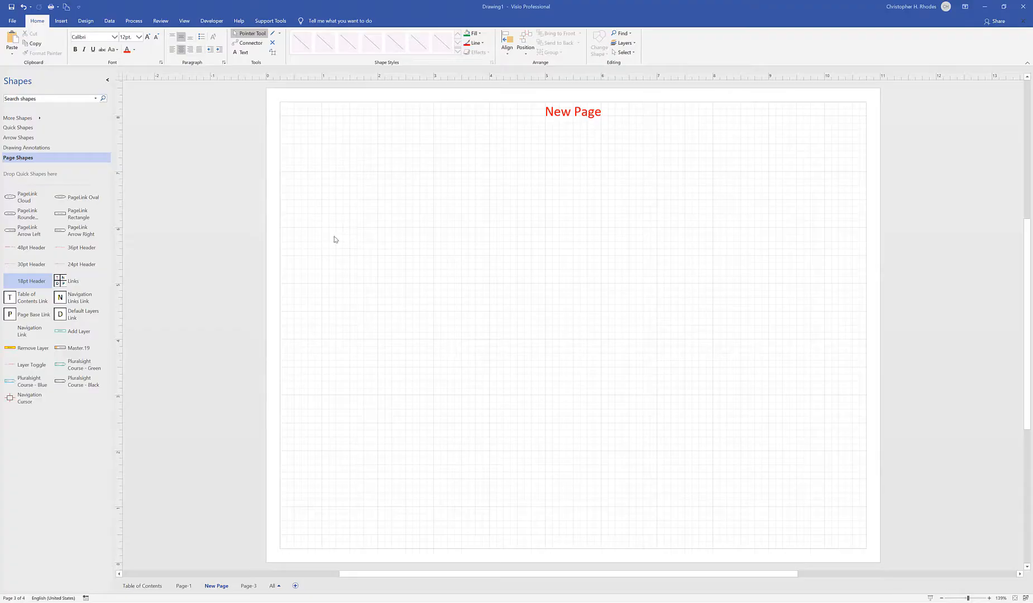
left_click(18, 119)
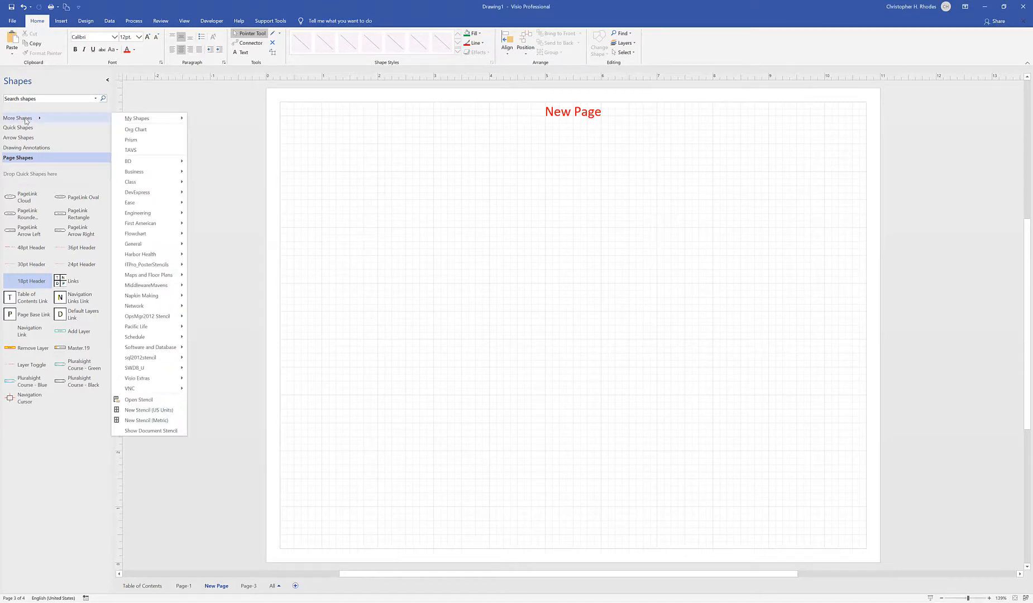
mouse_move(157, 245)
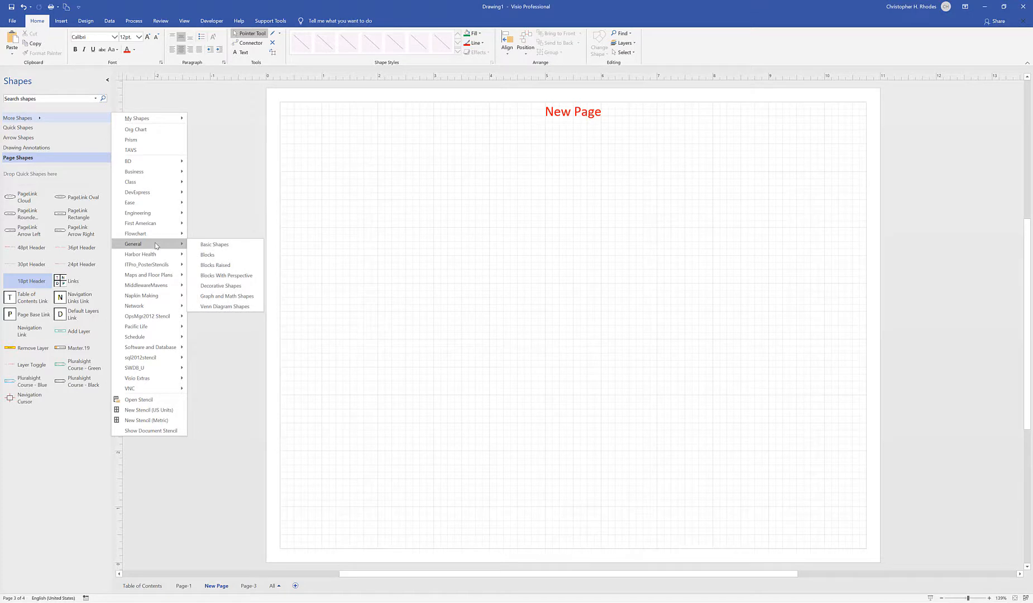
left_click(208, 246)
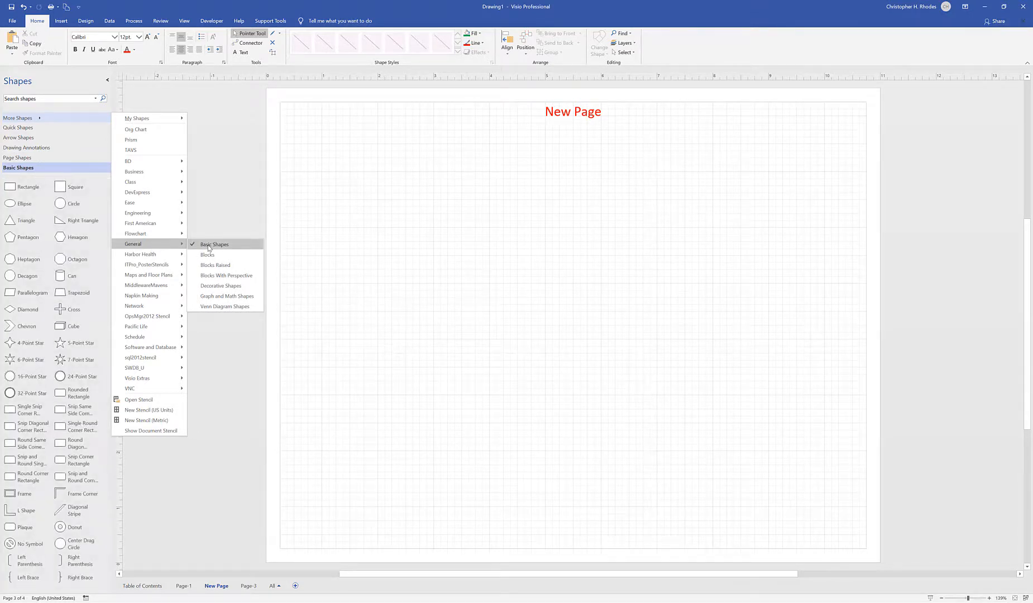
left_click(59, 184)
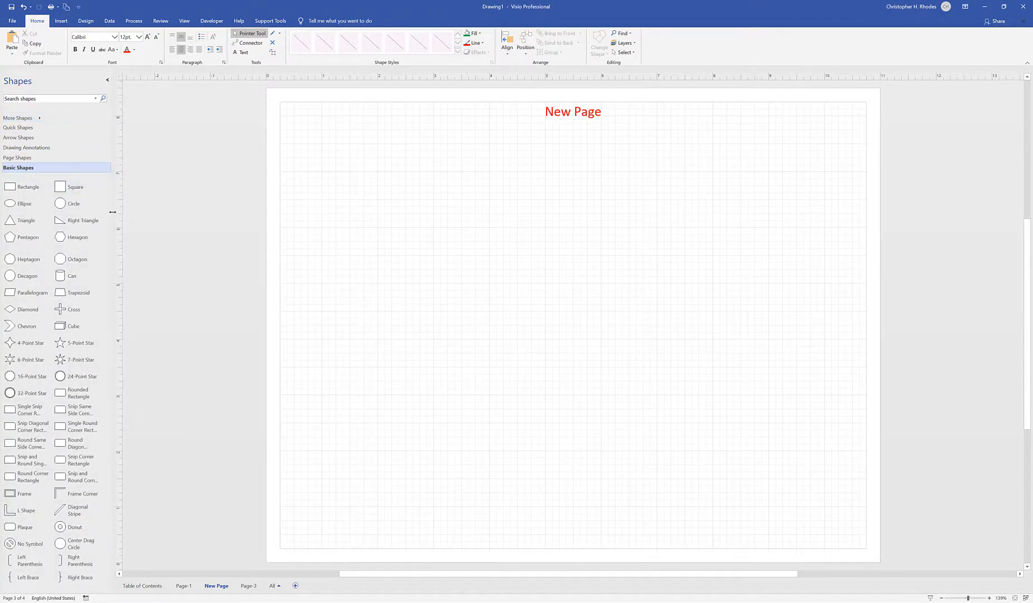
Place a square, an octagon, an ellipse, a cube, a 7-point star and an L shape from Basic Shapes on the page
left_click_drag(62, 188, 400, 195)
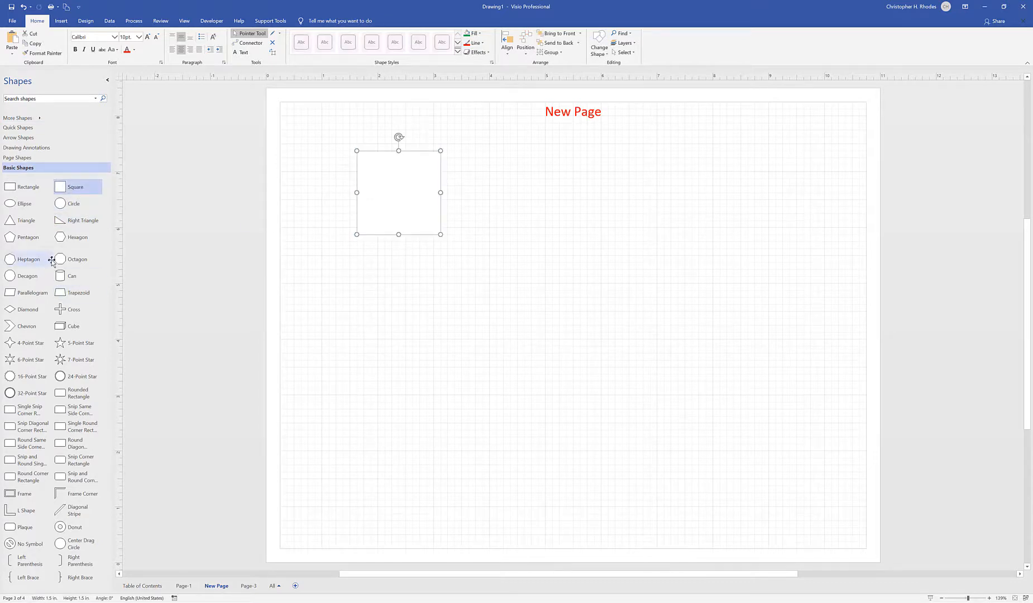
left_click_drag(55, 259, 399, 320)
left_click_drag(10, 203, 516, 197)
left_click_drag(60, 326, 515, 306)
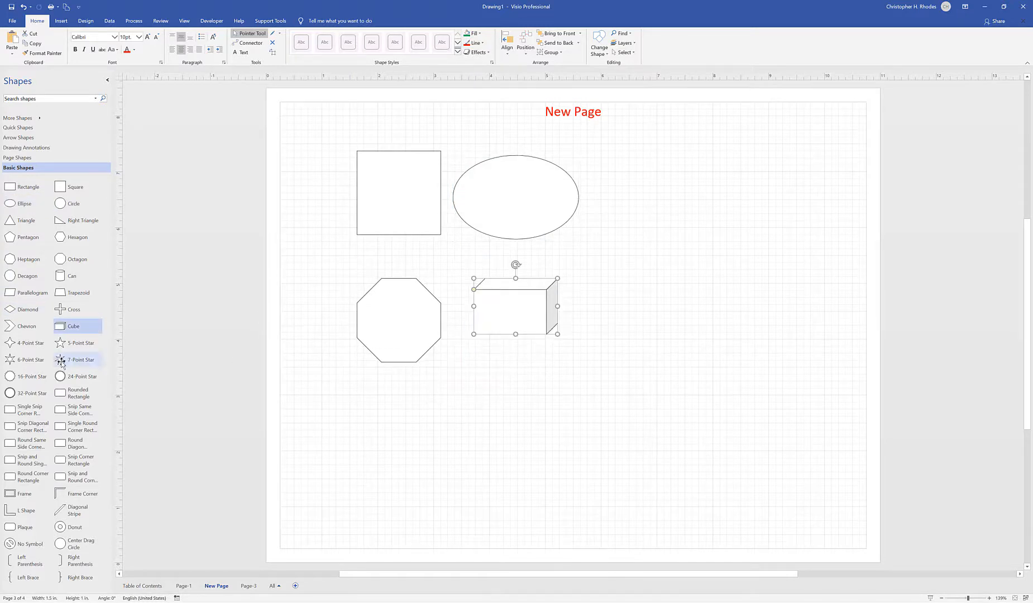
left_click_drag(60, 360, 406, 450)
left_click_drag(10, 511, 558, 382)
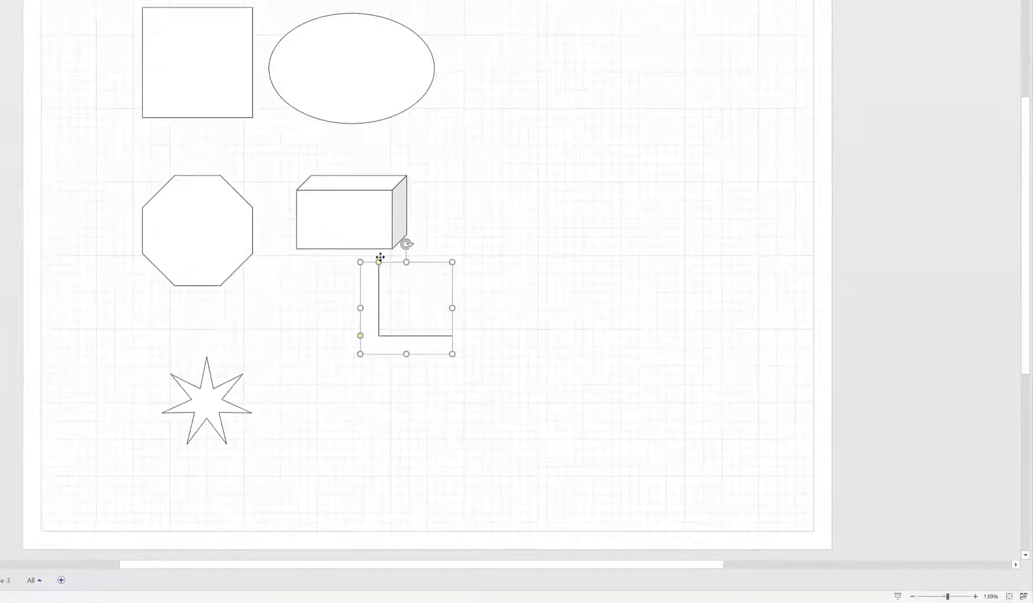
Thicken both arms of the L shape and rotate it about 40° clockwise
mouse_move(380, 259)
left_mouse_down()
mouse_move(405, 260)
mouse_move(390, 260)
left_mouse_up()
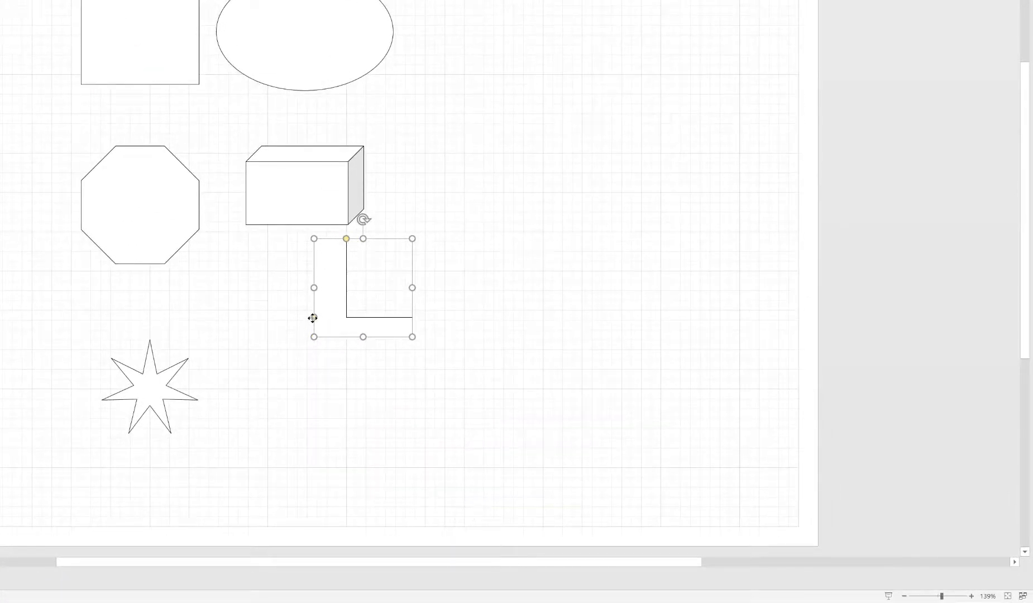
left_click_drag(311, 318, 306, 325)
left_click_drag(386, 399, 385, 381)
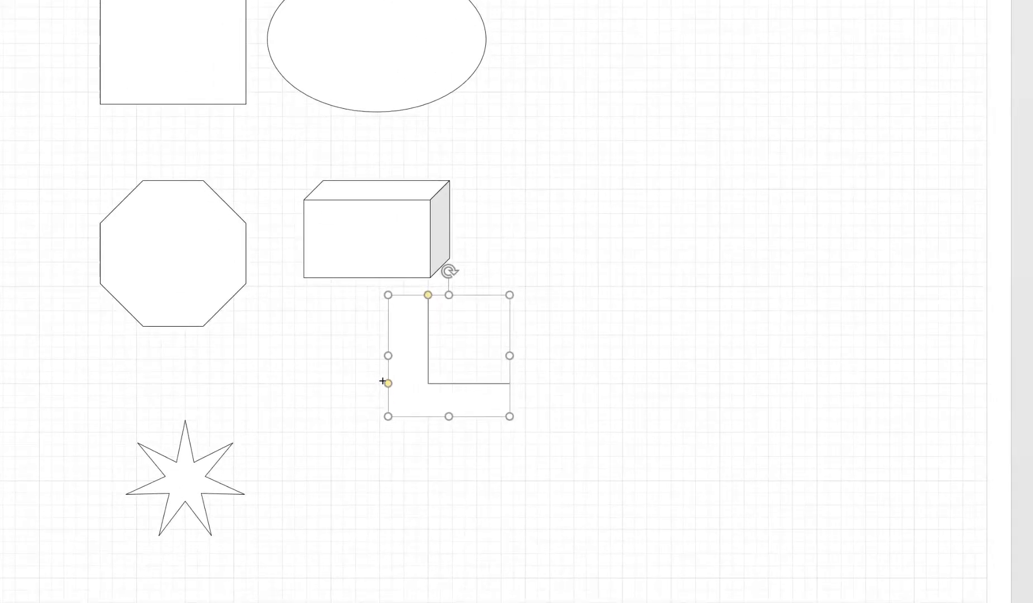
left_click_drag(448, 270, 510, 288)
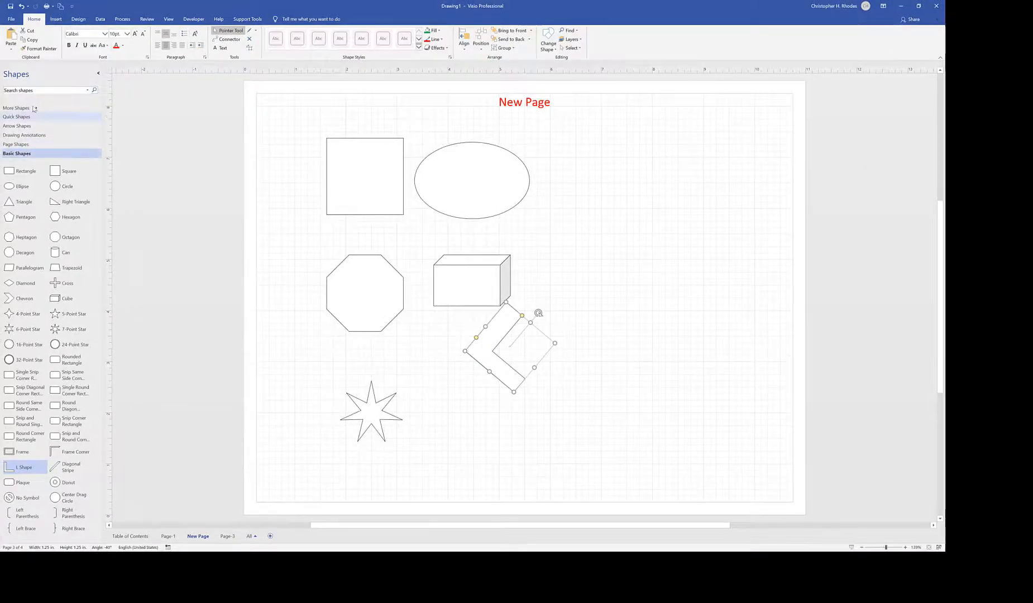
Browse the available stencil categories, including General, Business with Business Process, OpsMgr2012 Stencil, and Software and Database with its subcategories
left_click(17, 108)
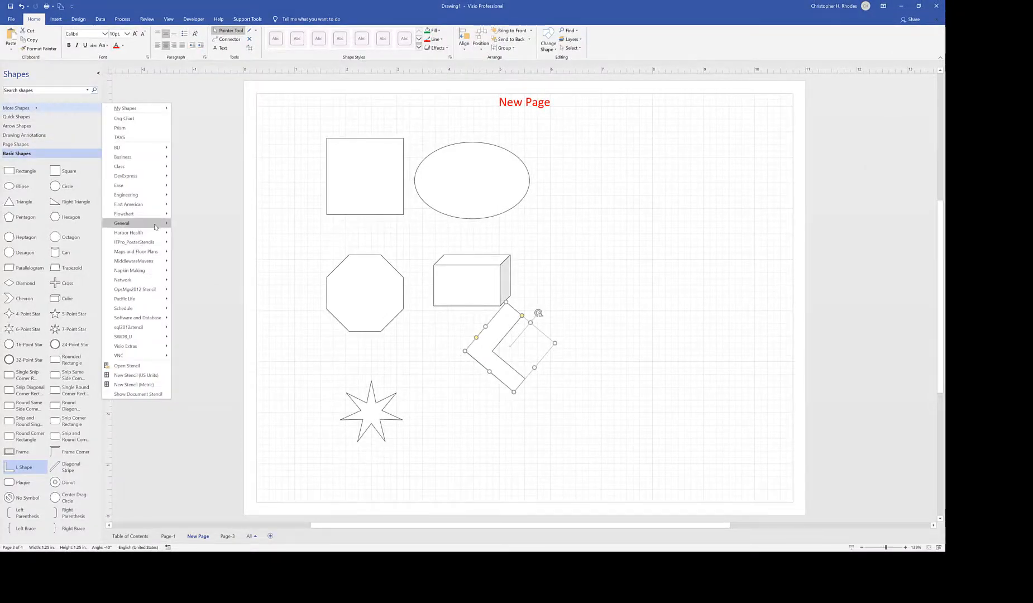
mouse_move(156, 224)
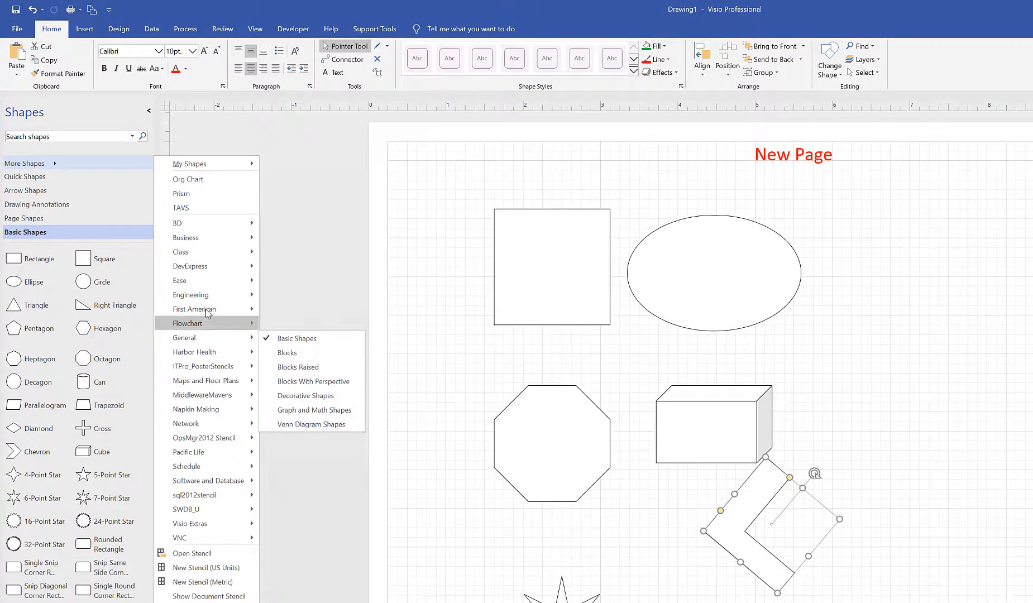
mouse_move(225, 241)
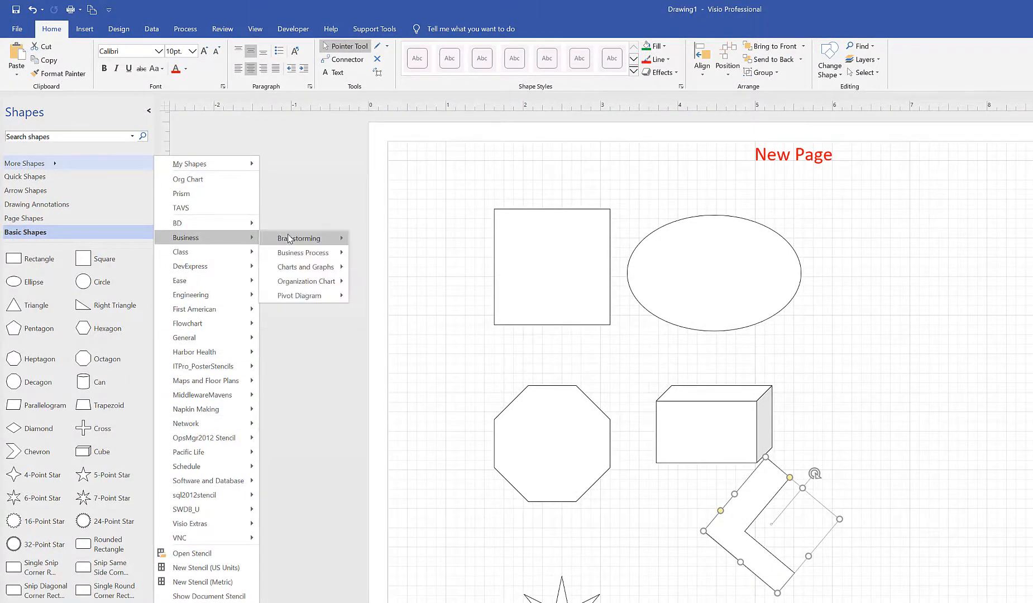
mouse_move(299, 255)
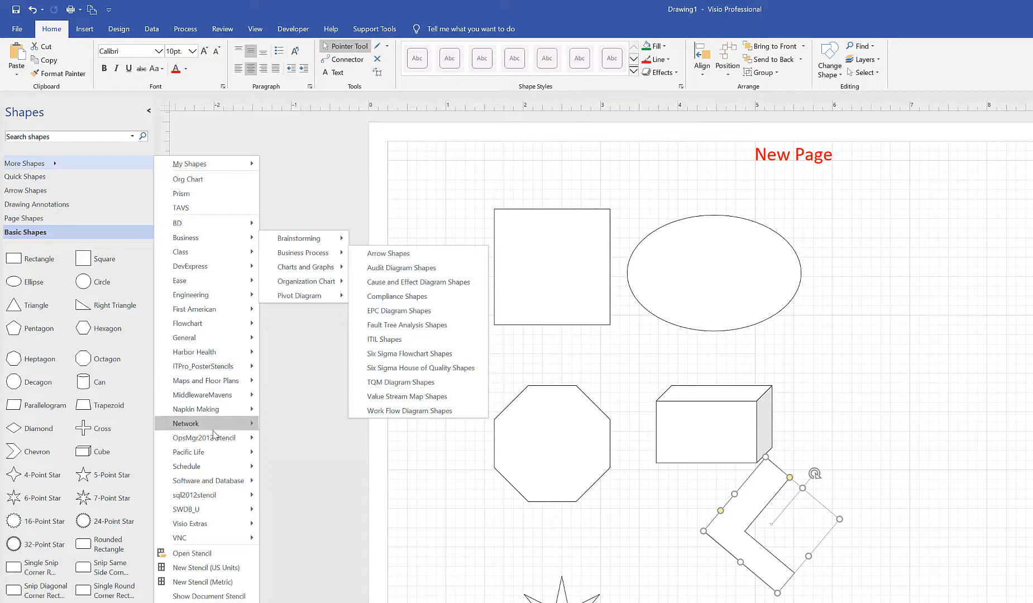
mouse_move(219, 445)
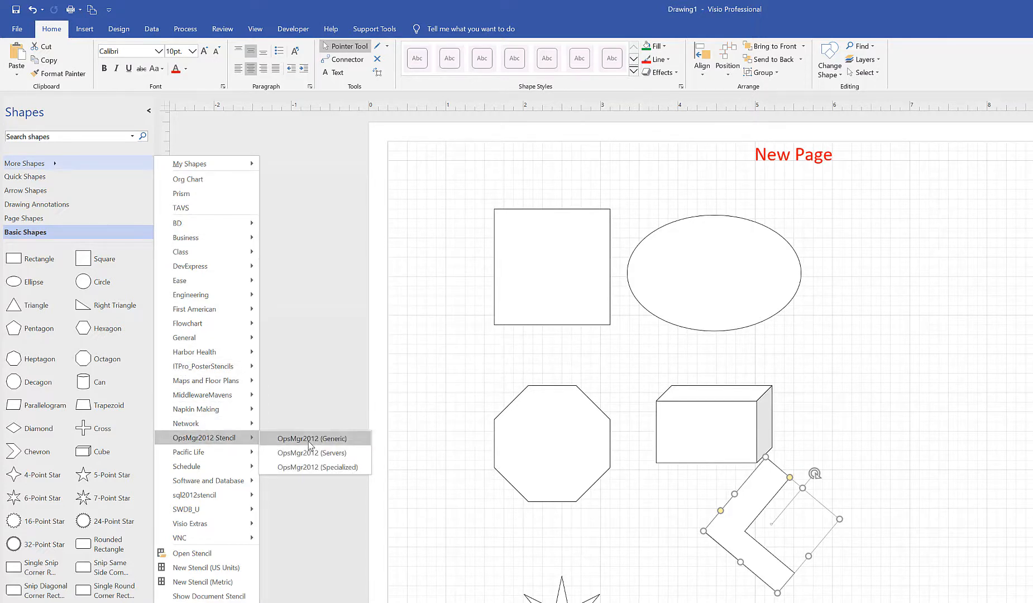
mouse_move(245, 480)
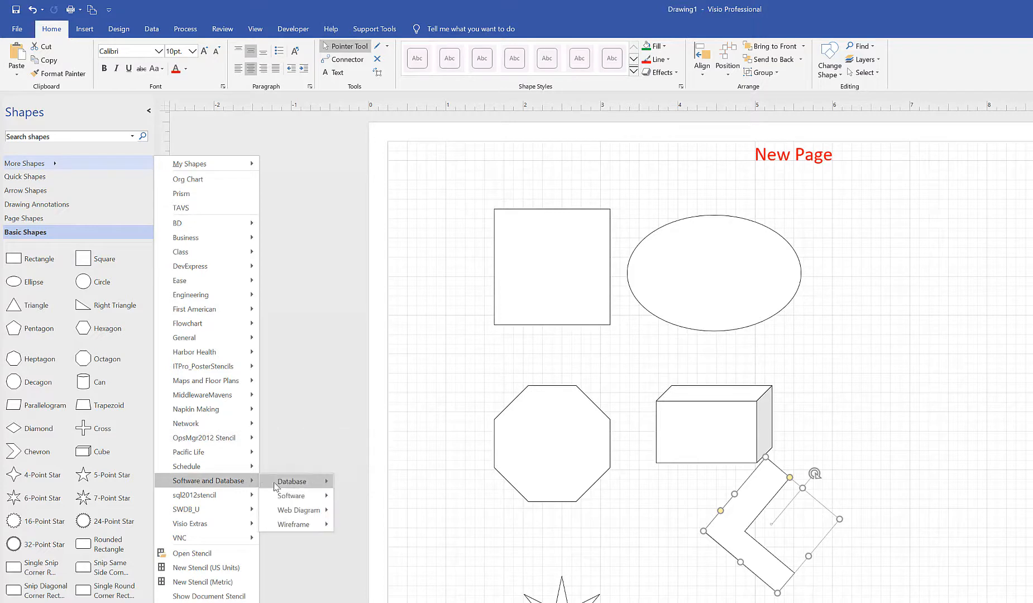
mouse_move(295, 487)
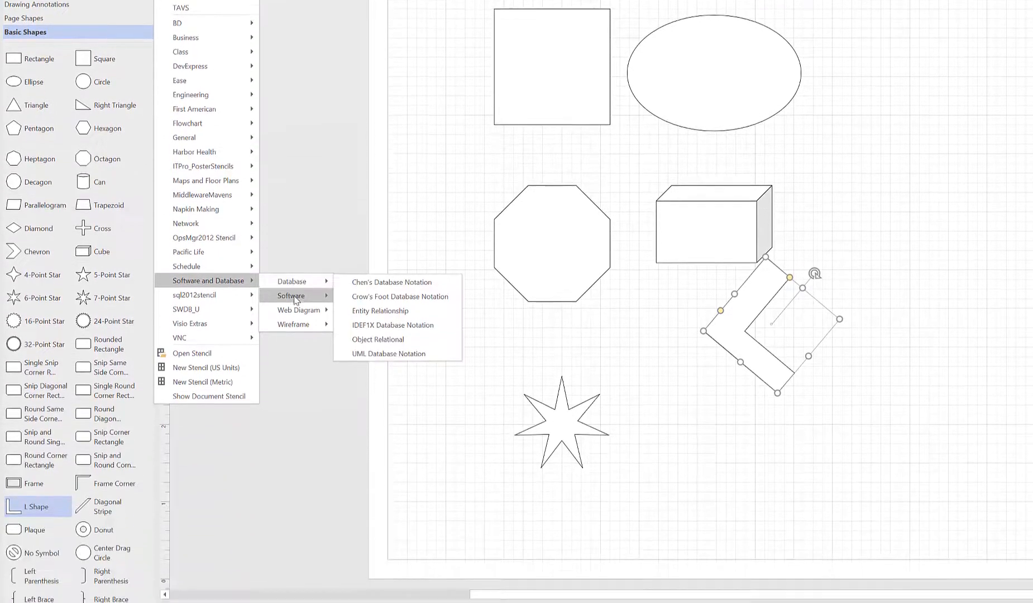
mouse_move(296, 301)
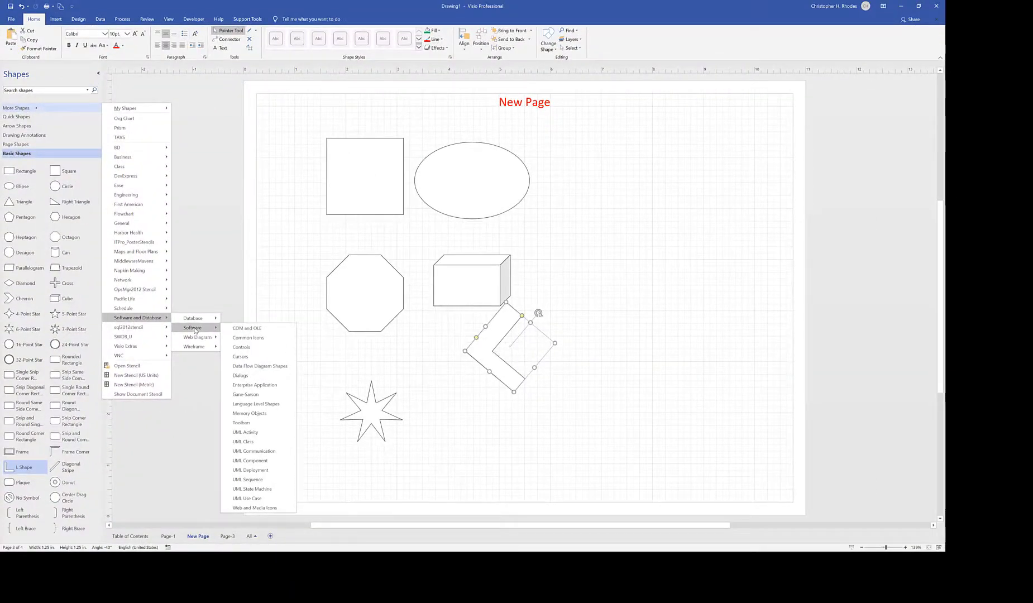
left_click(187, 236)
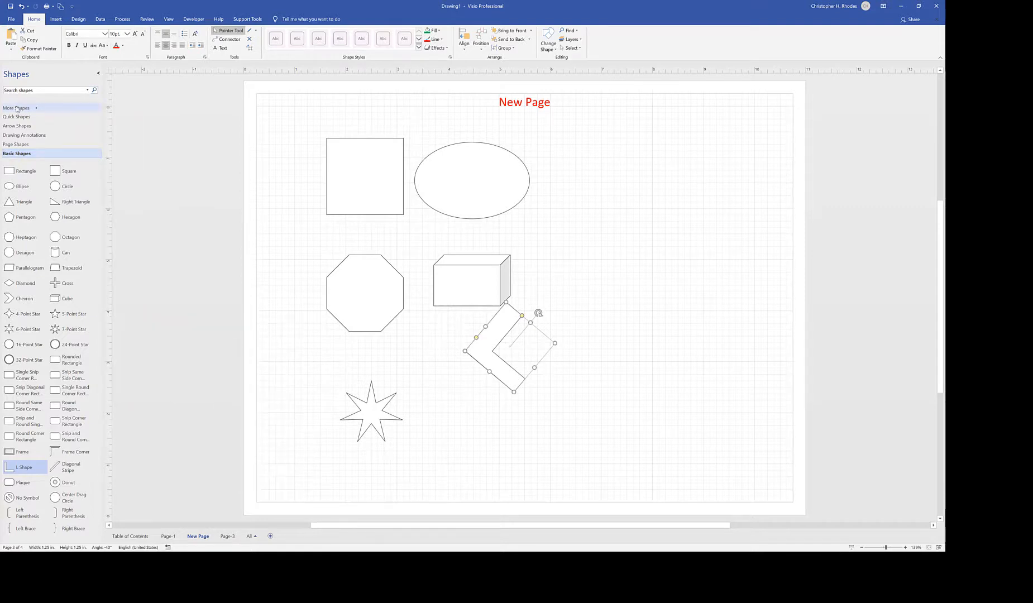
left_click(25, 135)
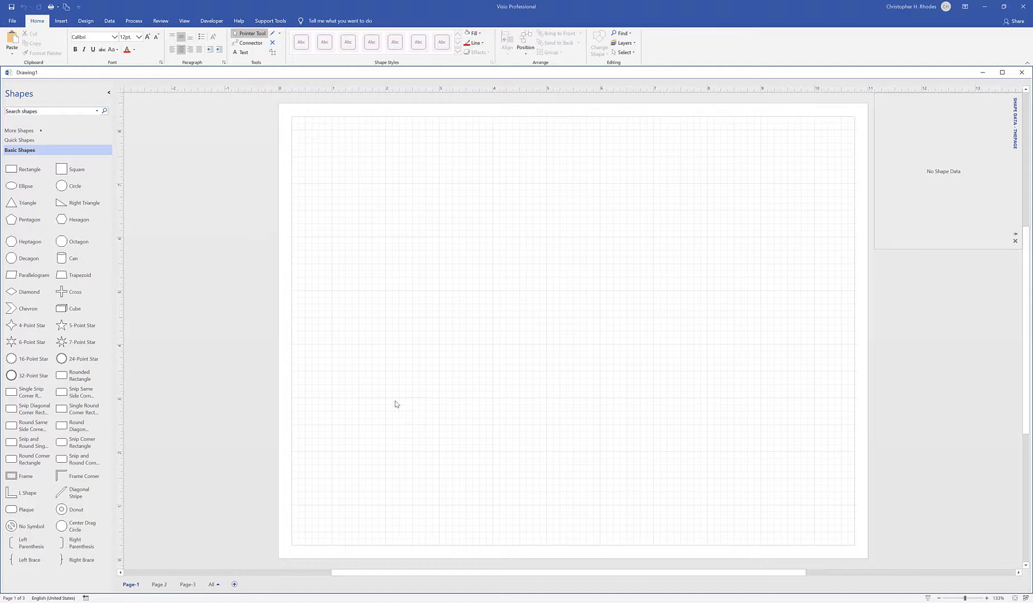
Open the Drawing Annotations stencil from the Napkin Making category in the new blank drawing
left_click(49, 132)
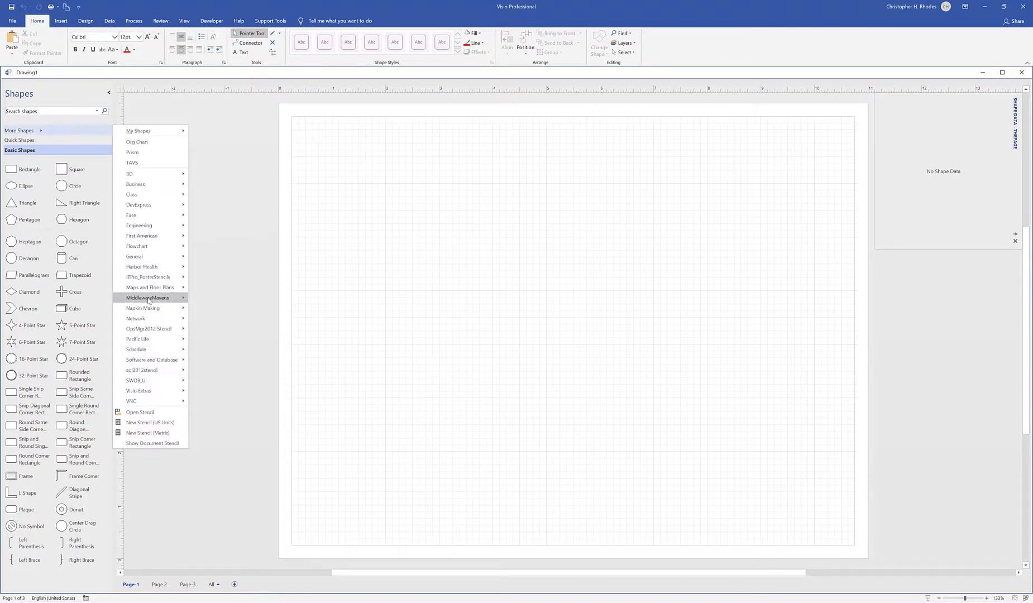
mouse_move(157, 310)
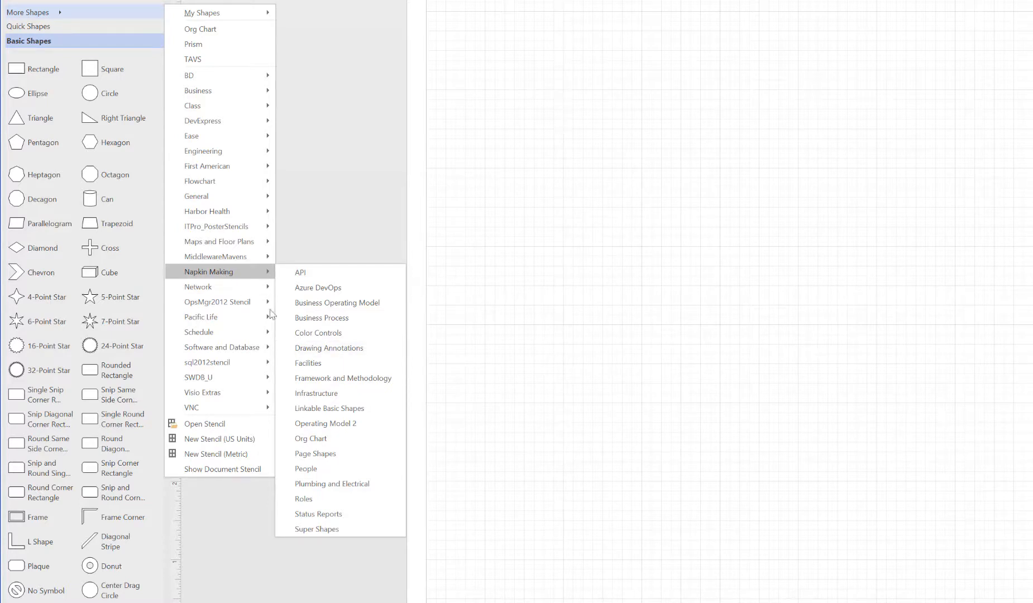
left_click(339, 352)
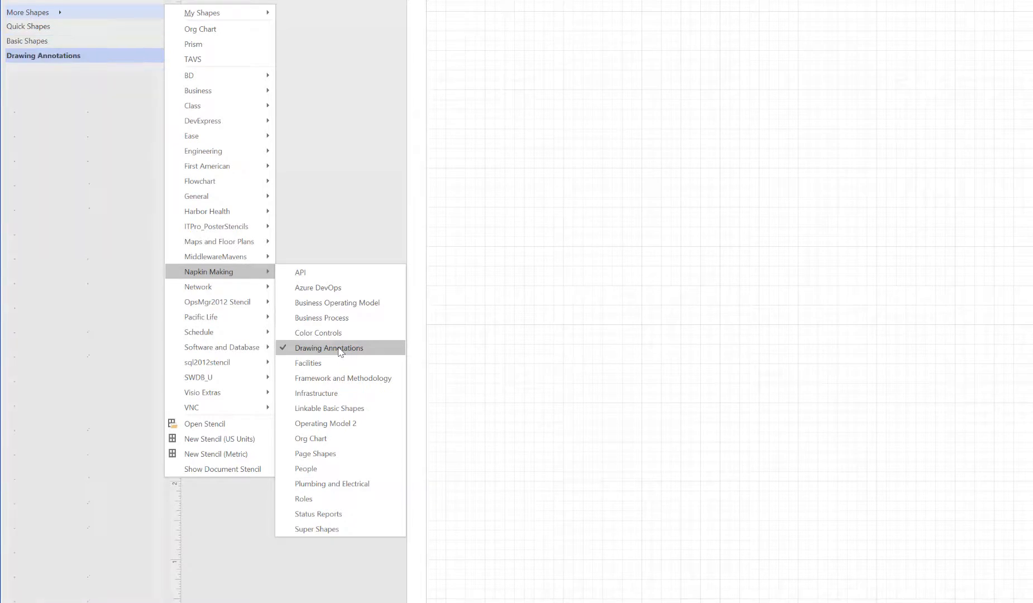
left_click(330, 155)
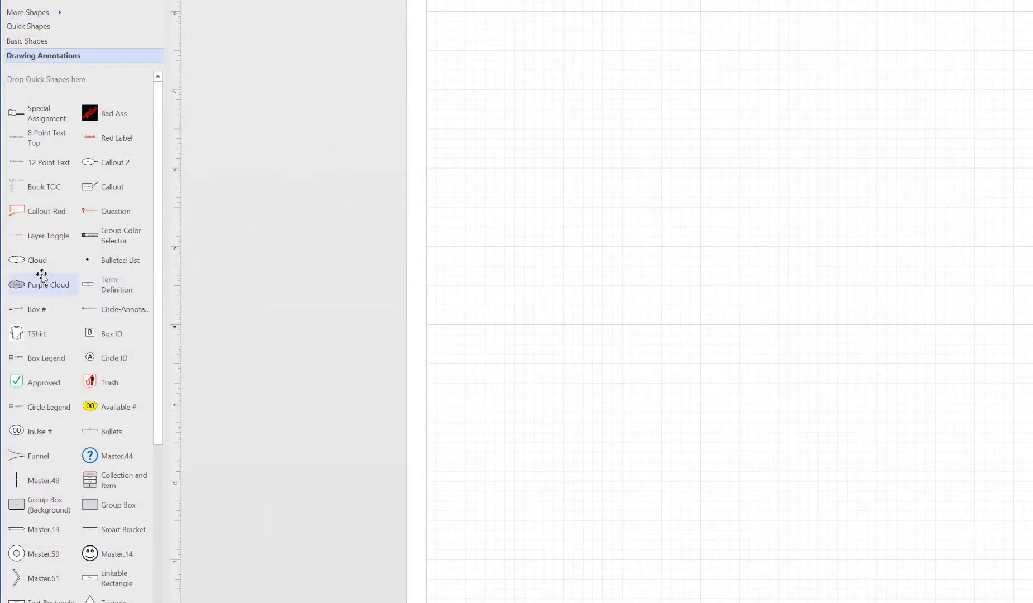
Place a Cloud, a Callout-Red and a Bad Ass shape from Drawing Annotations, shifting the cloud's label slightly down and left
left_click_drag(30, 259, 614, 62)
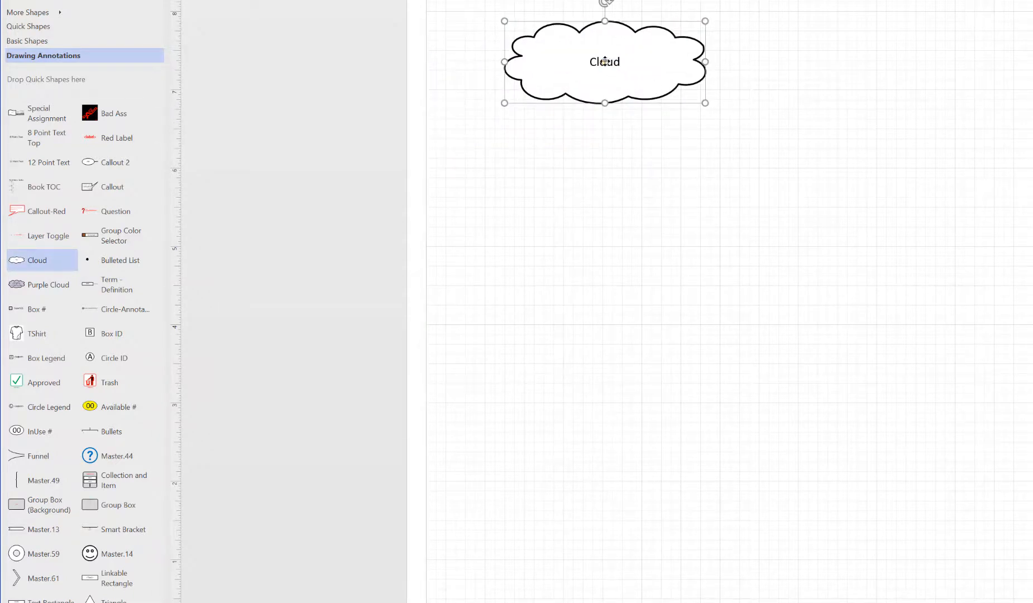
mouse_move(604, 62)
left_mouse_down()
mouse_move(630, 73)
mouse_move(612, 80)
mouse_move(567, 51)
mouse_move(642, 40)
mouse_move(605, 137)
mouse_move(718, 80)
mouse_move(613, 62)
mouse_move(588, 70)
left_mouse_up()
left_click_drag(22, 211, 853, 50)
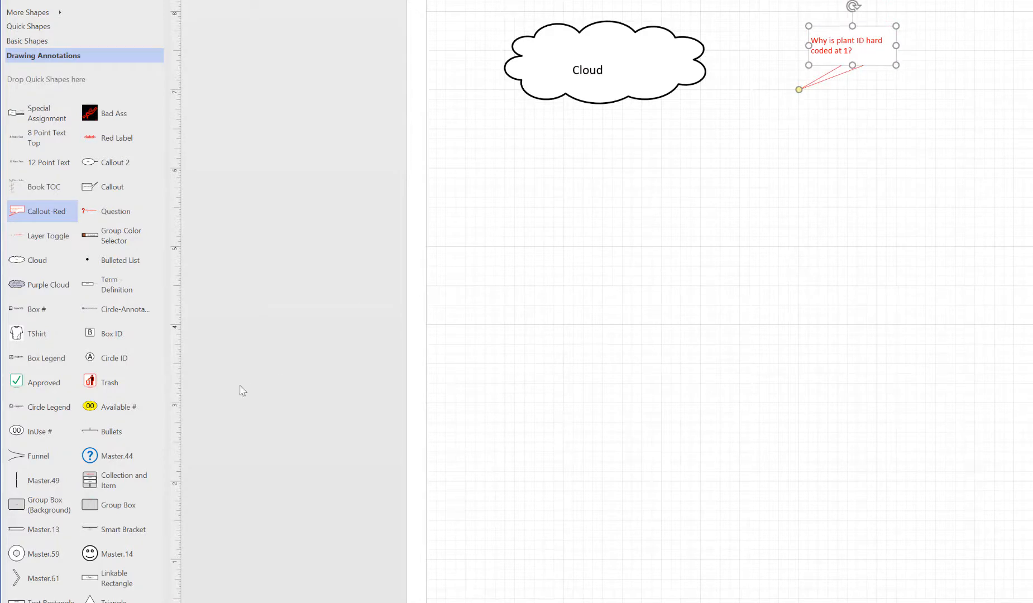
left_click_drag(108, 120, 566, 147)
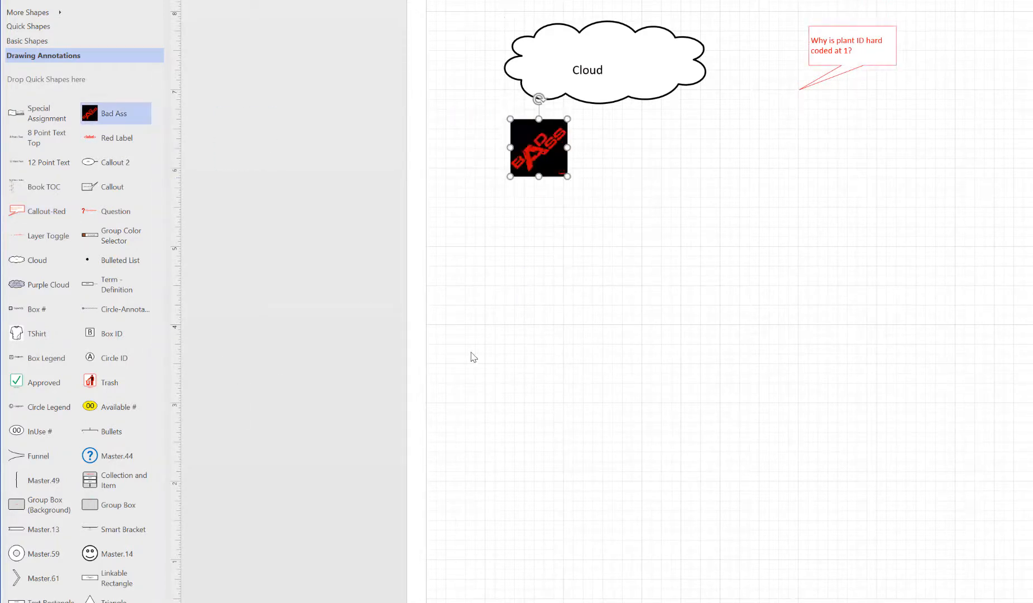
Place a Trash shape to the right of the Bad Ass image and set its Note to "This is a note"
left_click_drag(89, 382, 636, 165)
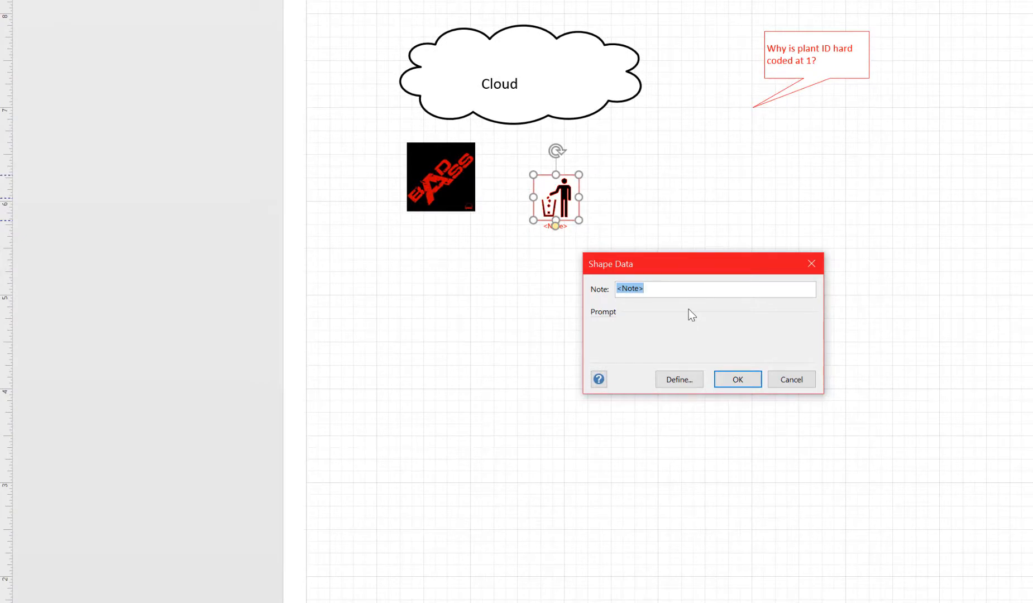
type("This is a note")
key("Return")
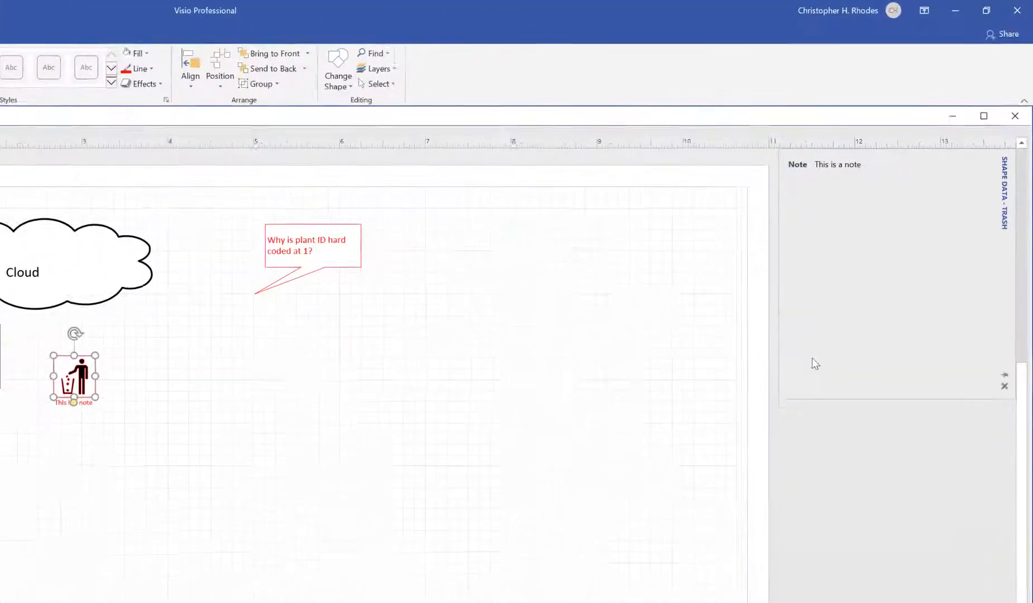
left_click(110, 551)
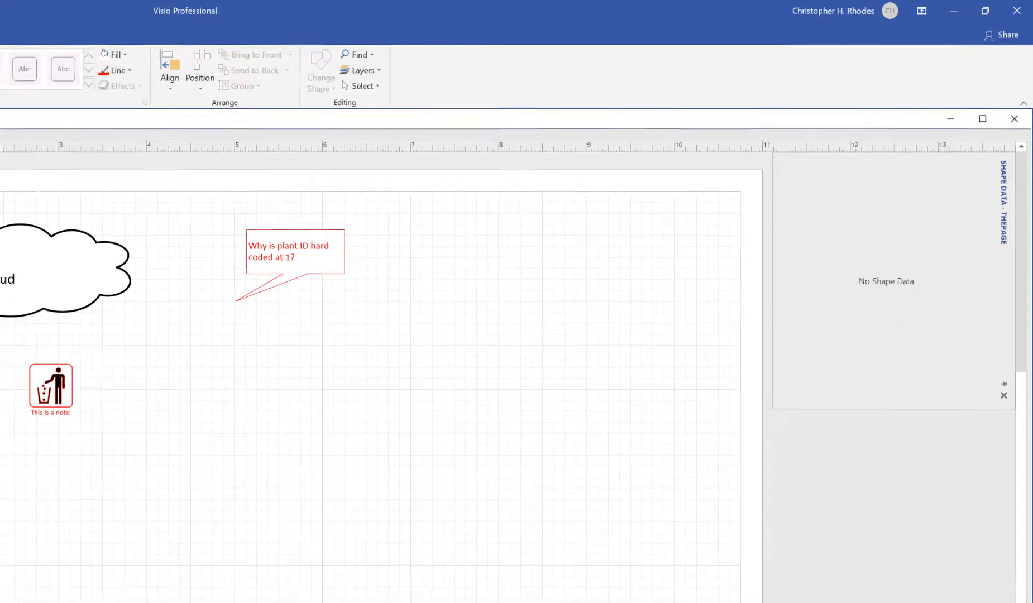
Place a Collection and Item shape below the Bad Ass image, keeping its default shape data
left_click_drag(79, 451, 377, 327)
left_click(554, 346)
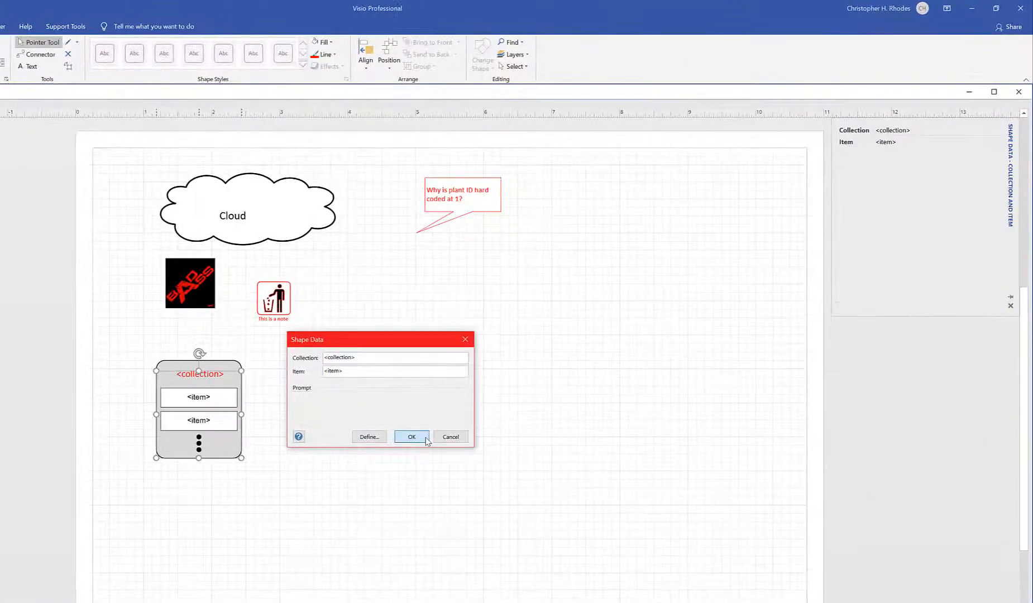
left_click(426, 439)
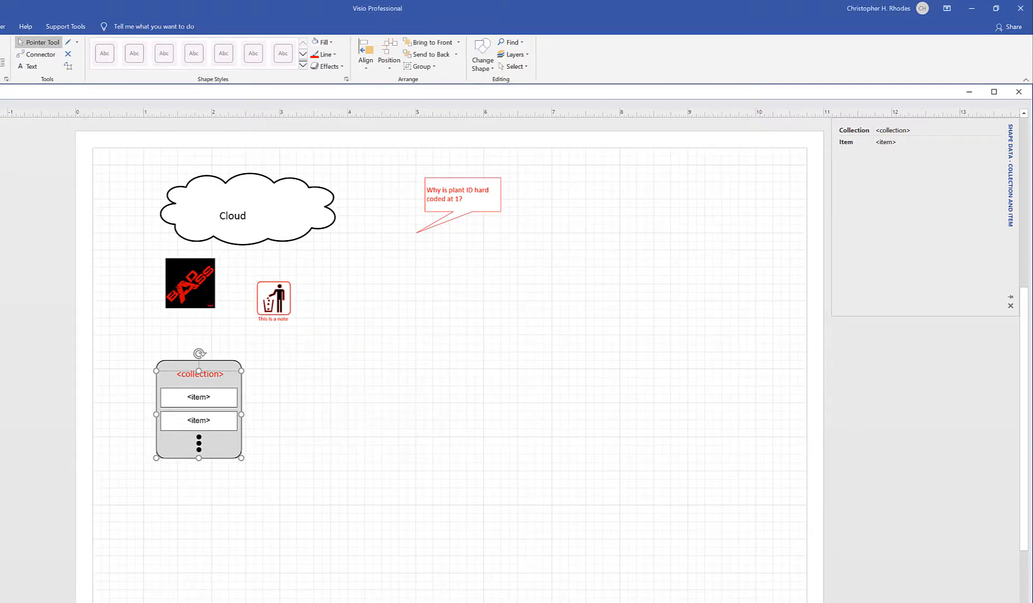
Place a second Collection and Item shape to the right of the first, with Collection set to Animals and Item to Cat
left_click_drag(0, 514, 432, 400)
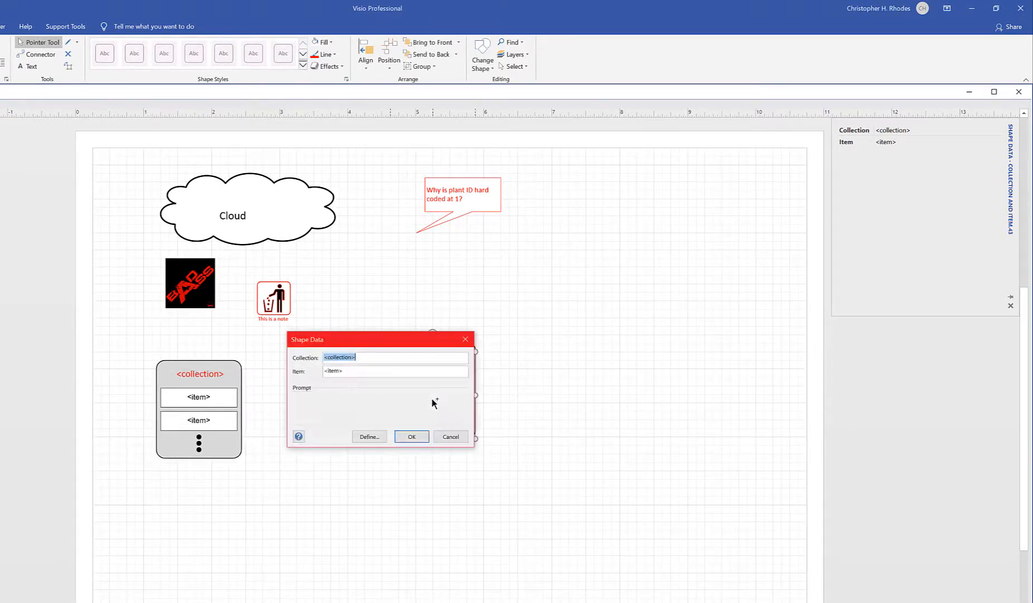
type("Animals")
key("Tab")
type("C")
key("Return")
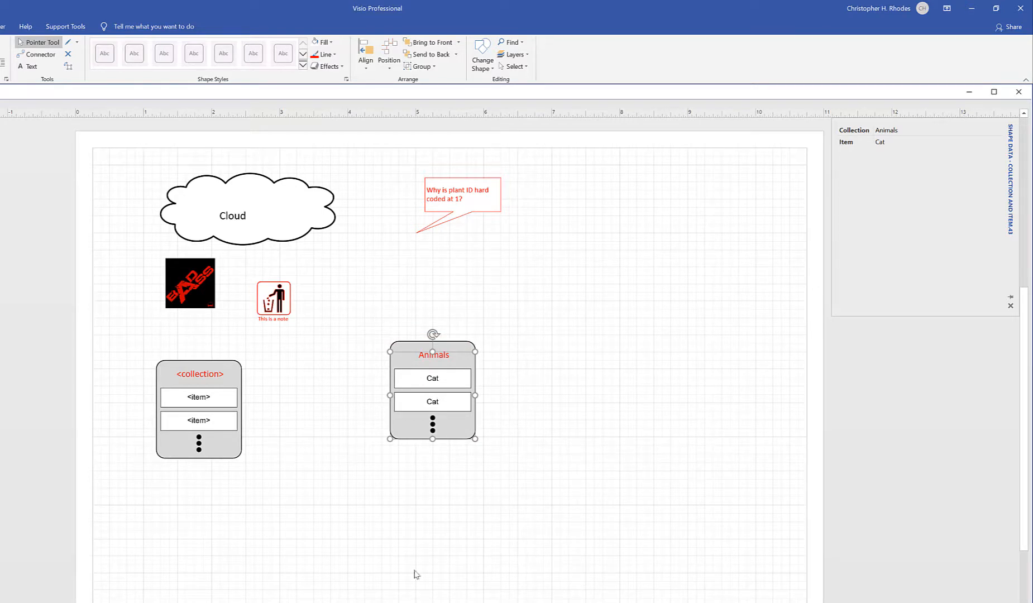
left_click(223, 588)
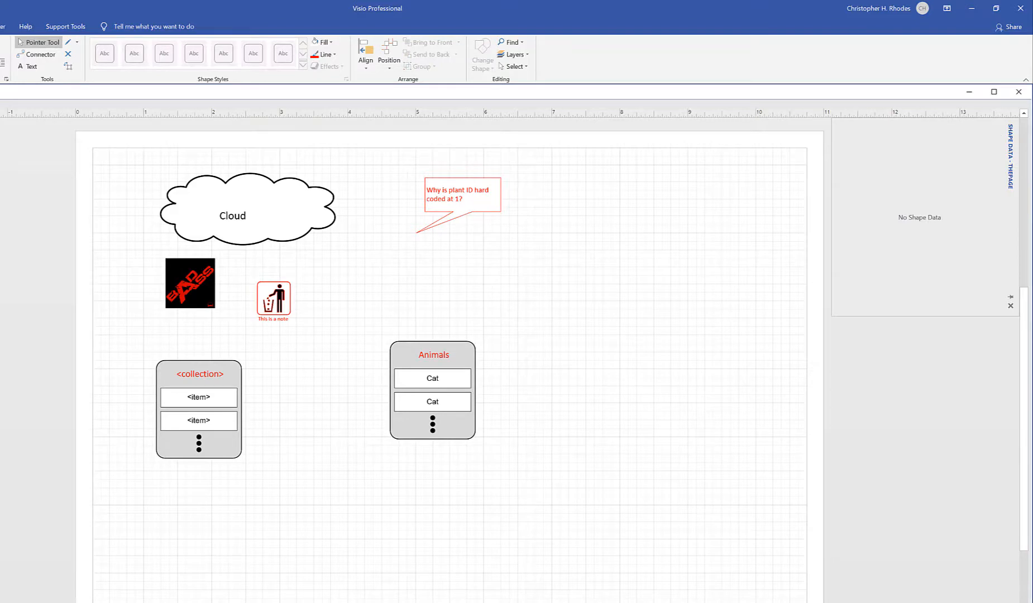
Place a Funnel below the first collection and an InUse # shape to its right with Text 01 and ShapeSize 5
left_click_drag(27, 434, 403, 416)
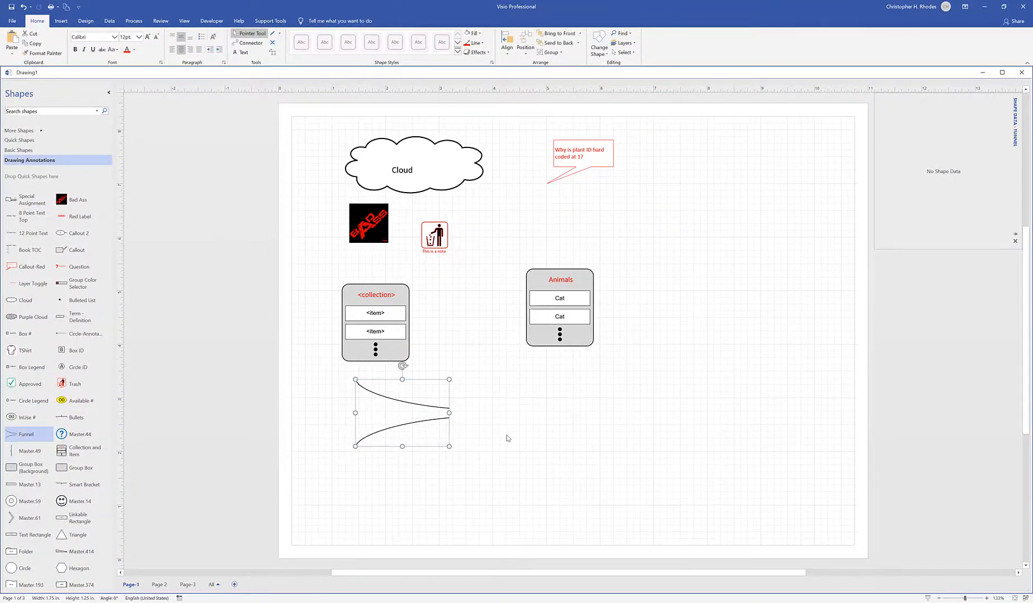
left_click_drag(22, 418, 499, 387)
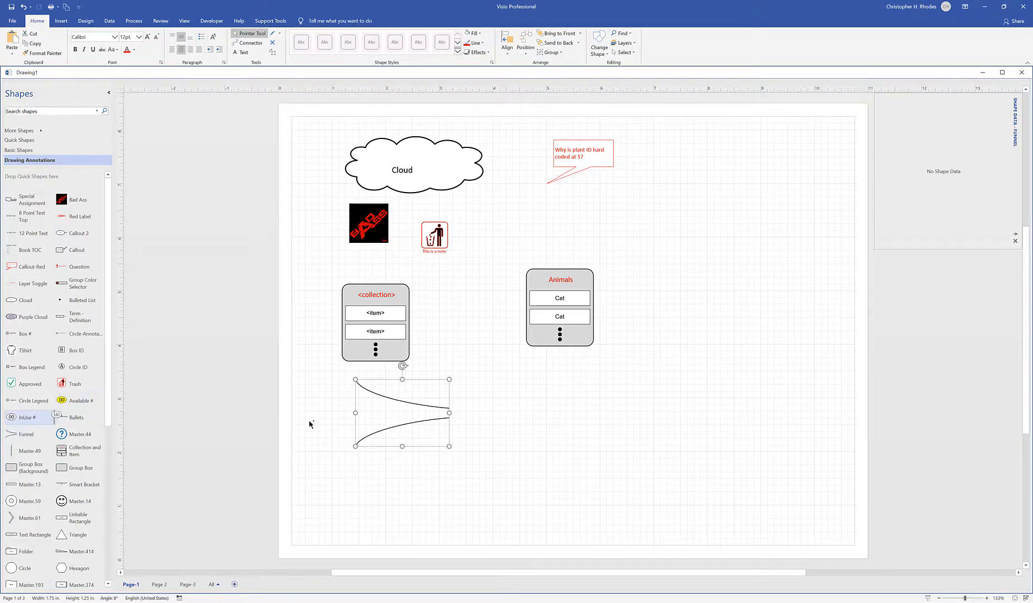
left_click_drag(475, 425, 476, 423)
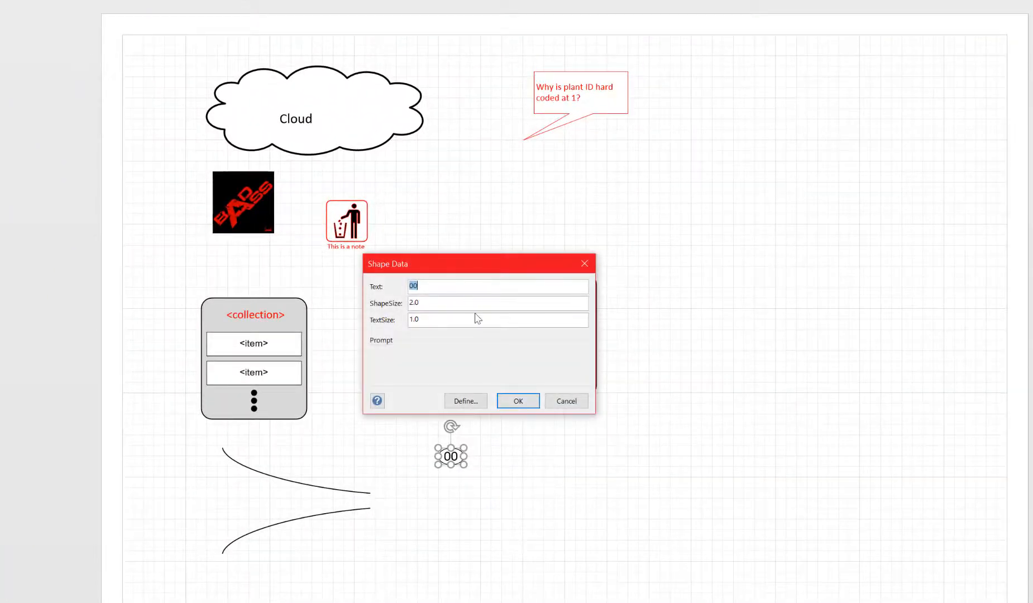
left_click_drag(480, 262, 623, 210)
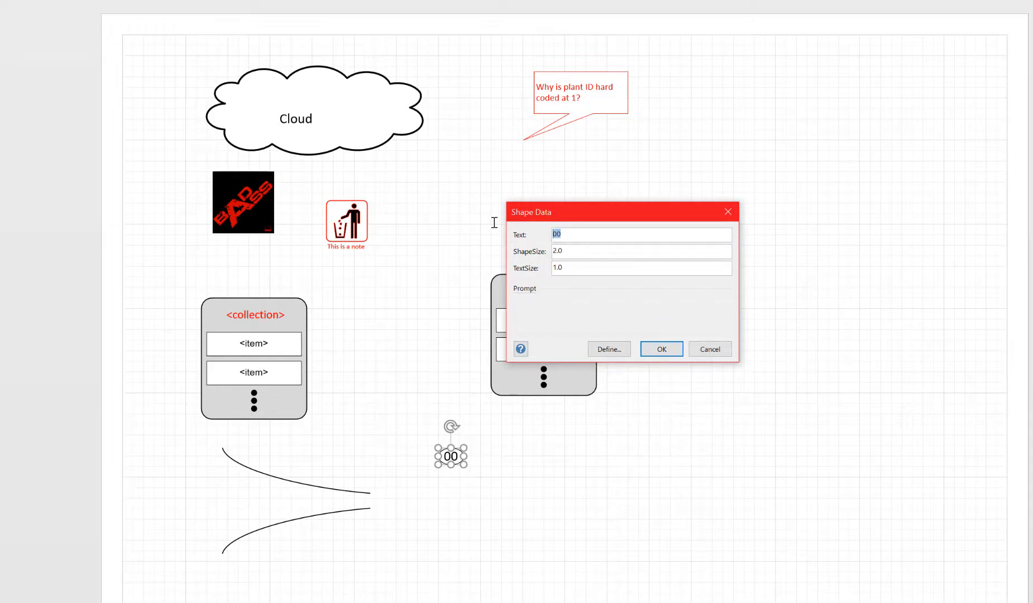
type("01")
key("Return")
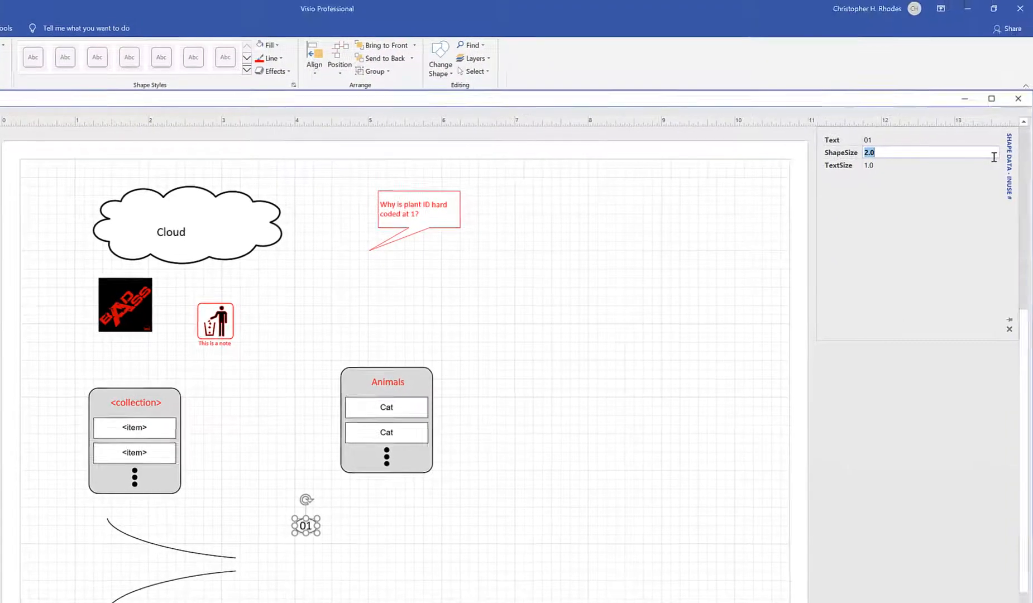
type("5")
key("Return")
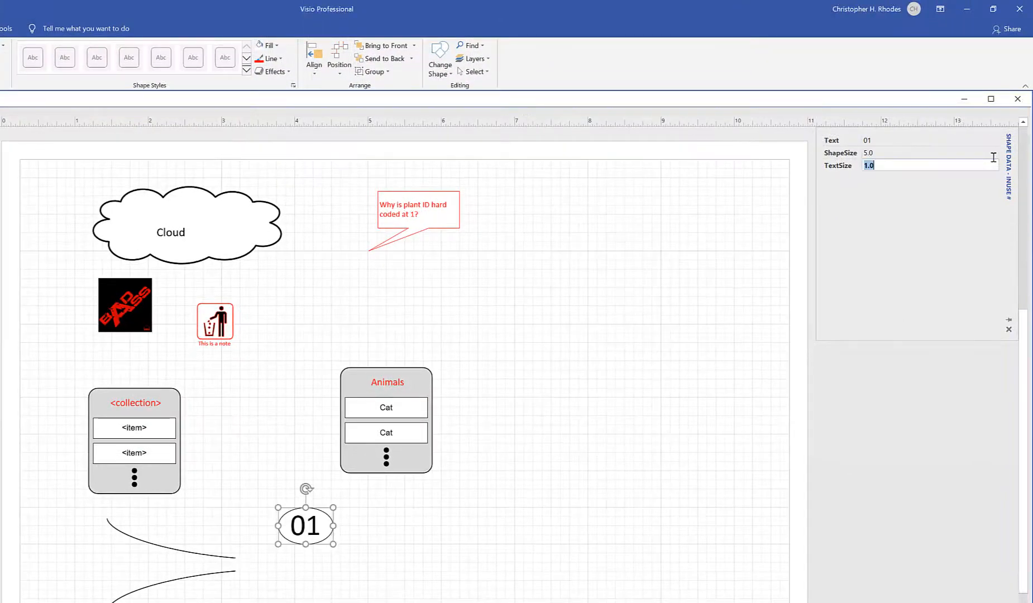
Try a TextSize of 9 on the InUse # shape and undo the change
left_click(907, 166)
key("BackSpace")
key("BackSpace")
key("BackSpace")
type("9")
key("Return")
key("ctrl+z")
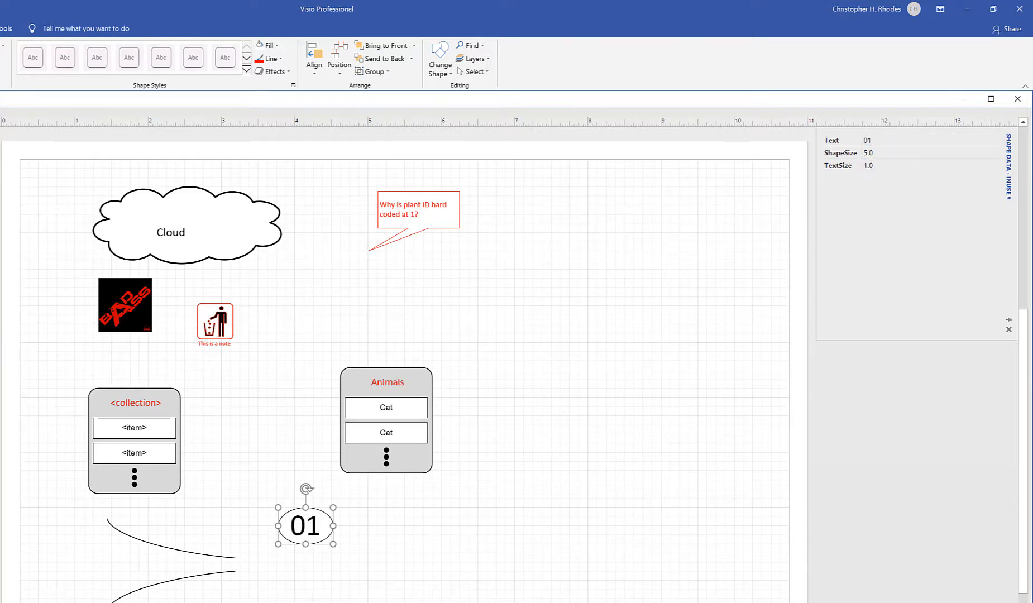
Open the Super Shapes stencil from the Napkin Making category
left_click(20, 131)
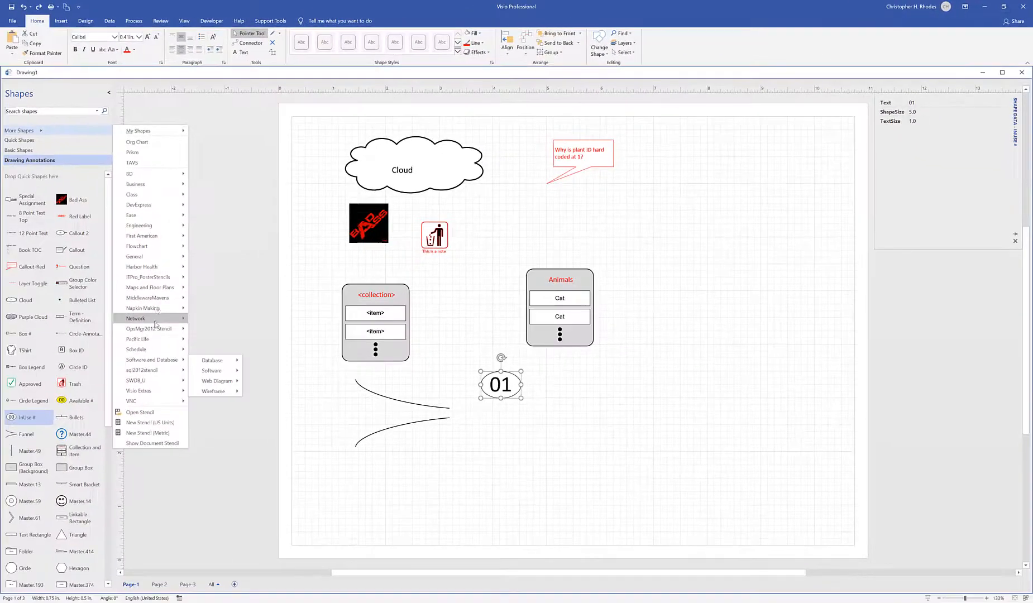
mouse_move(157, 308)
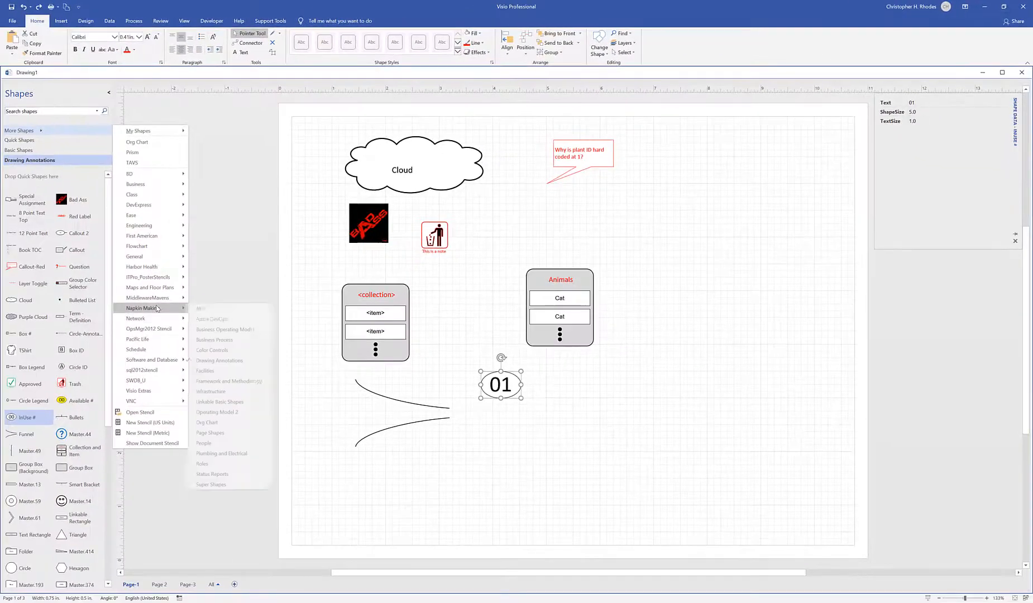
left_click(218, 484)
left_click(71, 401)
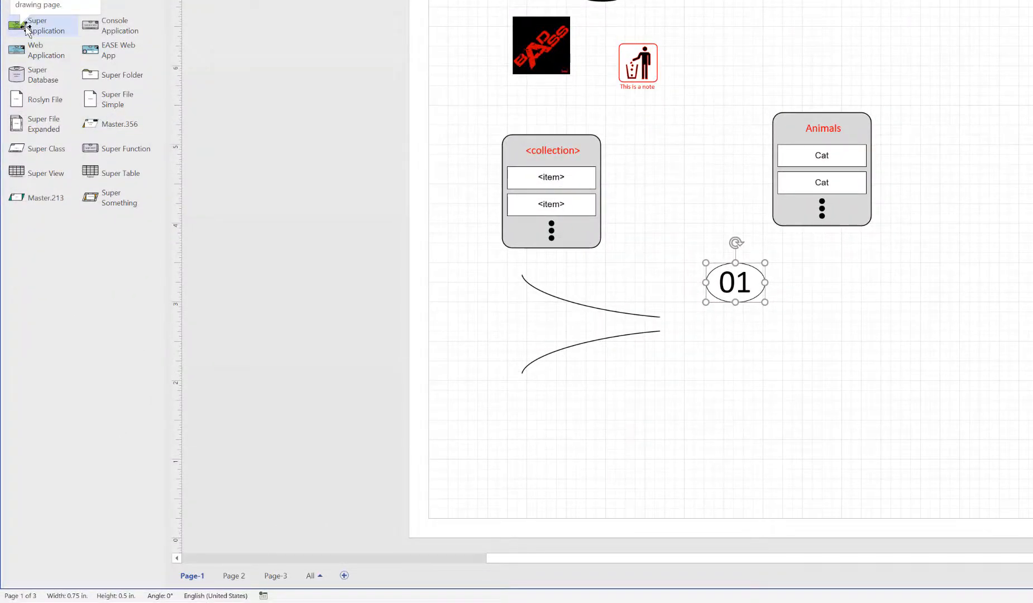
Place a Super Application shape in the upper-right area of Page-1 with the application name Visio
left_click_drag(27, 28, 979, 21)
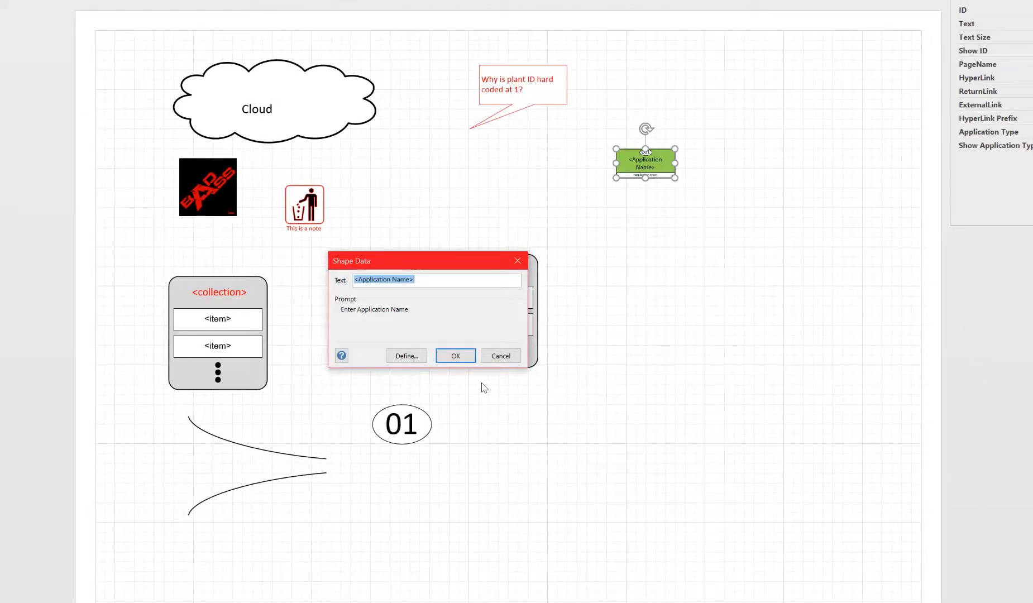
type("Cloud")
key("BackSpace")
key("BackSpace")
key("BackSpace")
key("BackSpace")
key("BackSpace")
type("Visio")
key("Return")
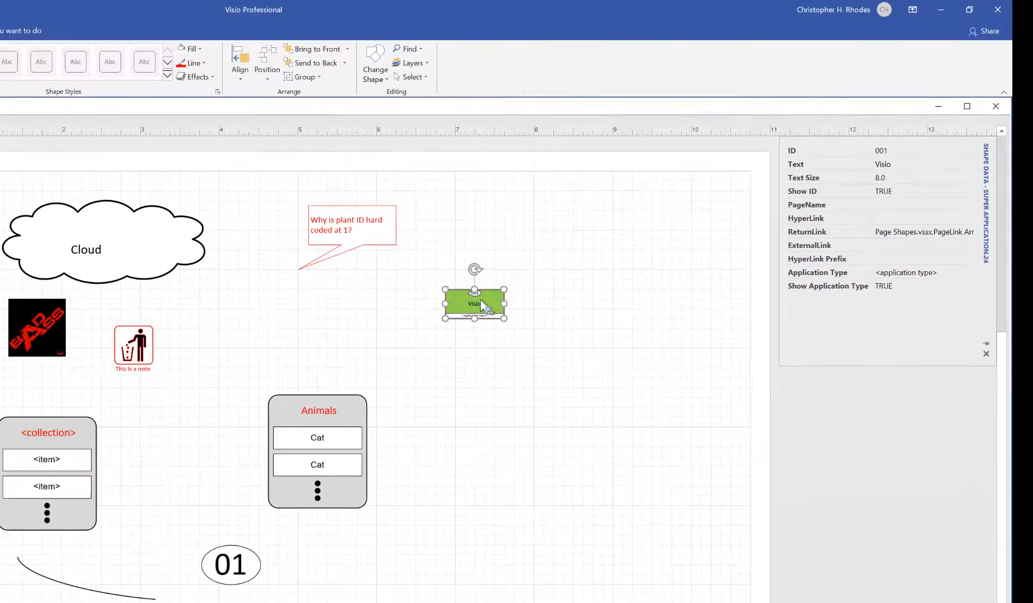
Enlarge the green Visio application shape to about 2.4 in wide and 1.2 in high
left_click(559, 397)
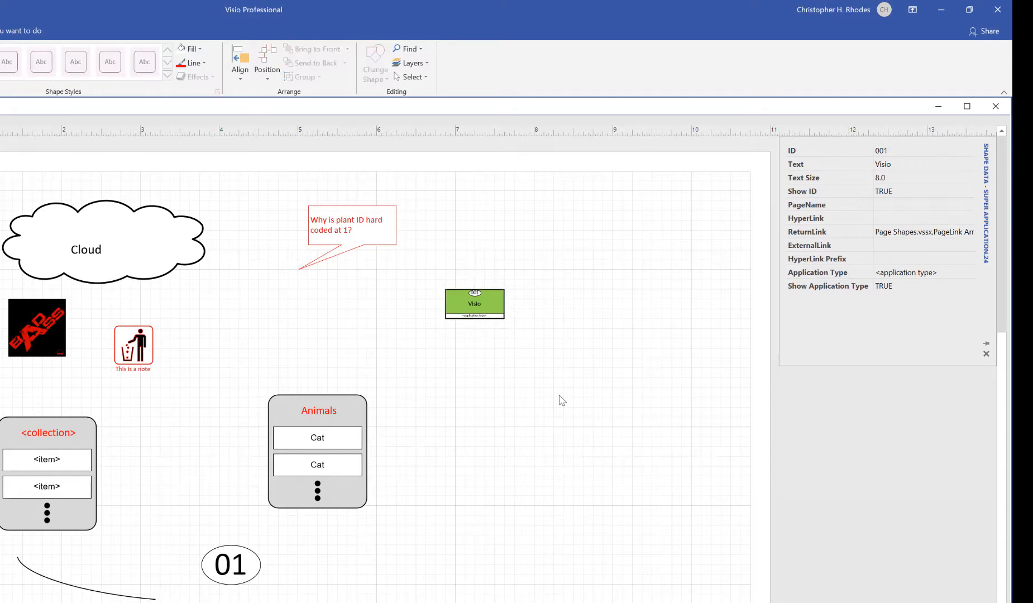
left_click(480, 311)
left_click_drag(504, 319, 596, 383)
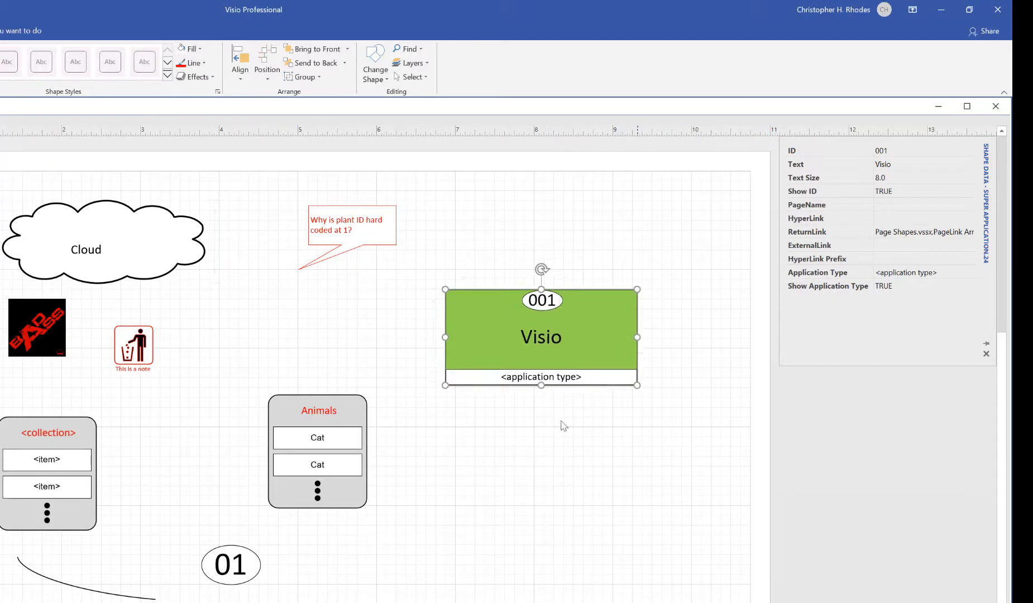
Place a Web Application shape below the Visio shape and set its Application Type to MVC AP
left_click_drag(3, 423, 642, 503)
left_click(295, 497)
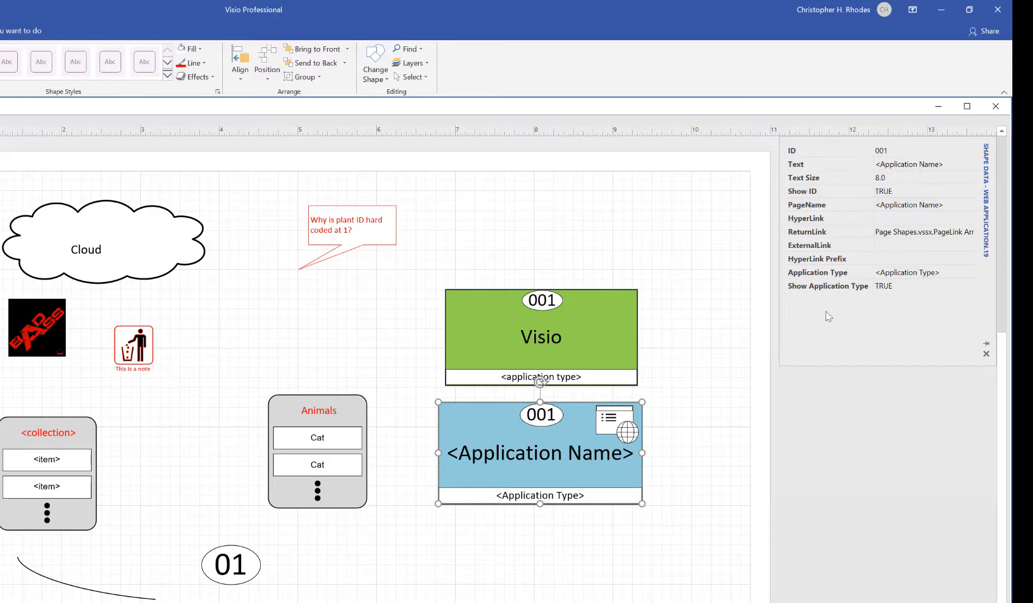
left_click(951, 276)
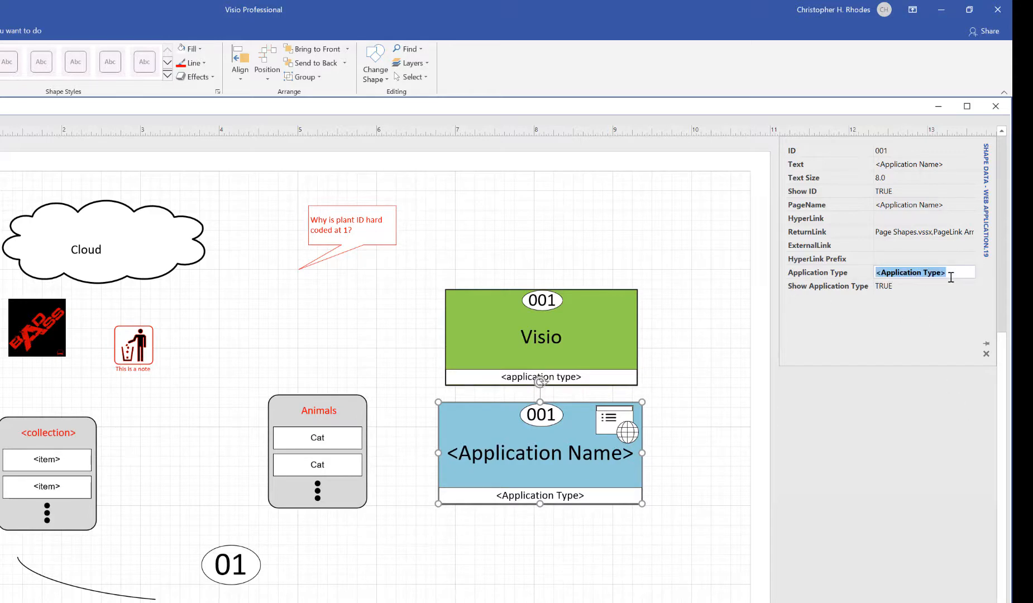
type("MVC")
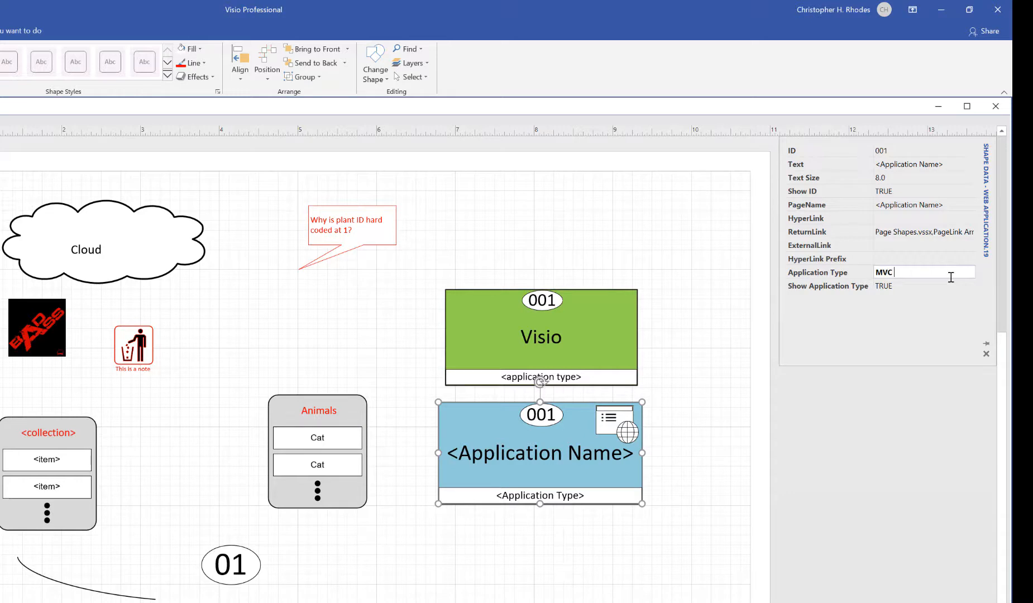
type(" AP")
key("Tab")
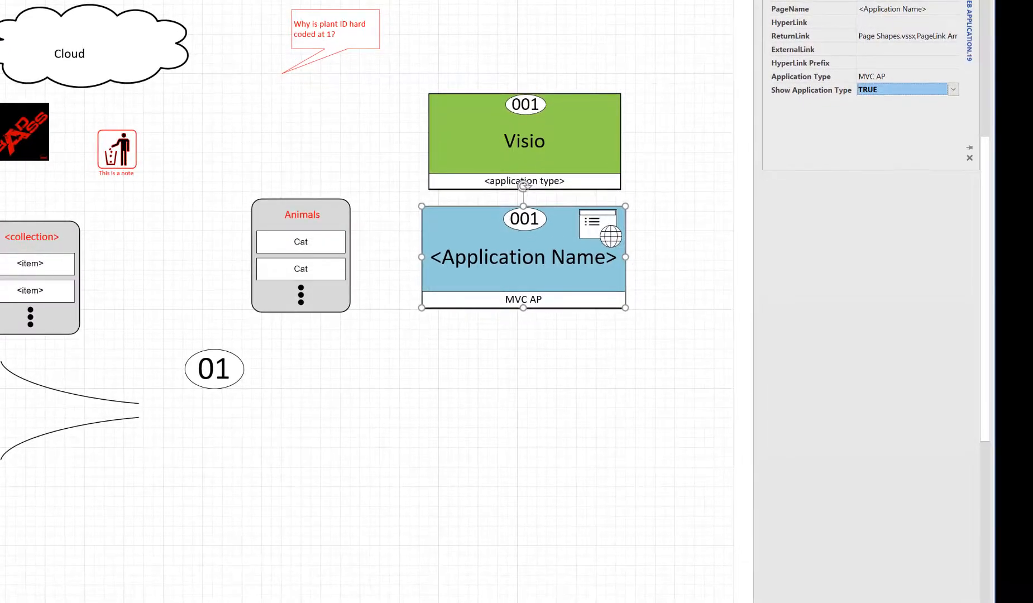
Place a Super Database shape below the web application, with ID 17A and Show ID set to FALSE
left_click_drag(553, 519, 532, 459)
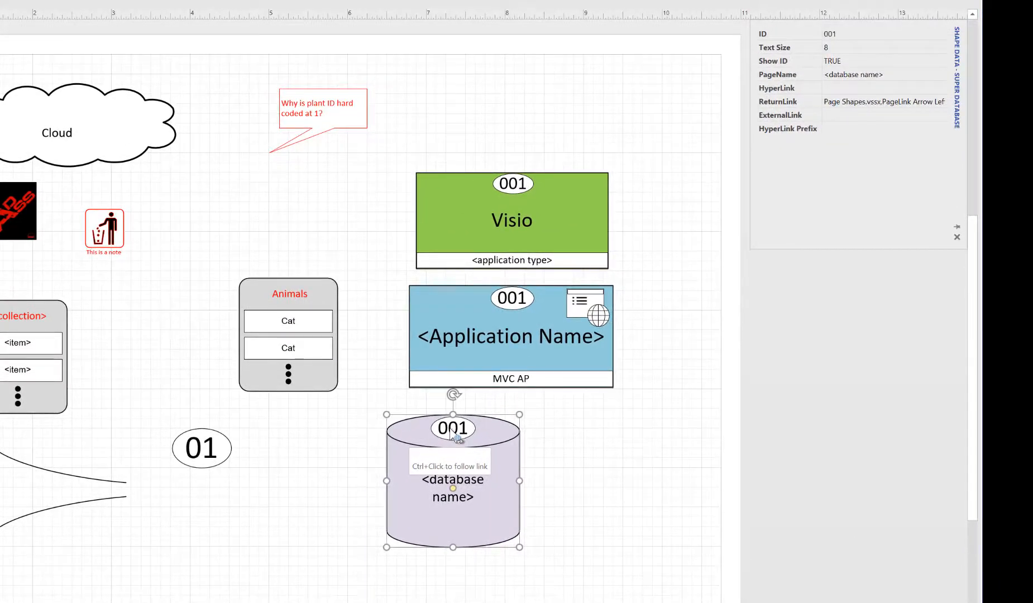
left_click(857, 34)
type("17")
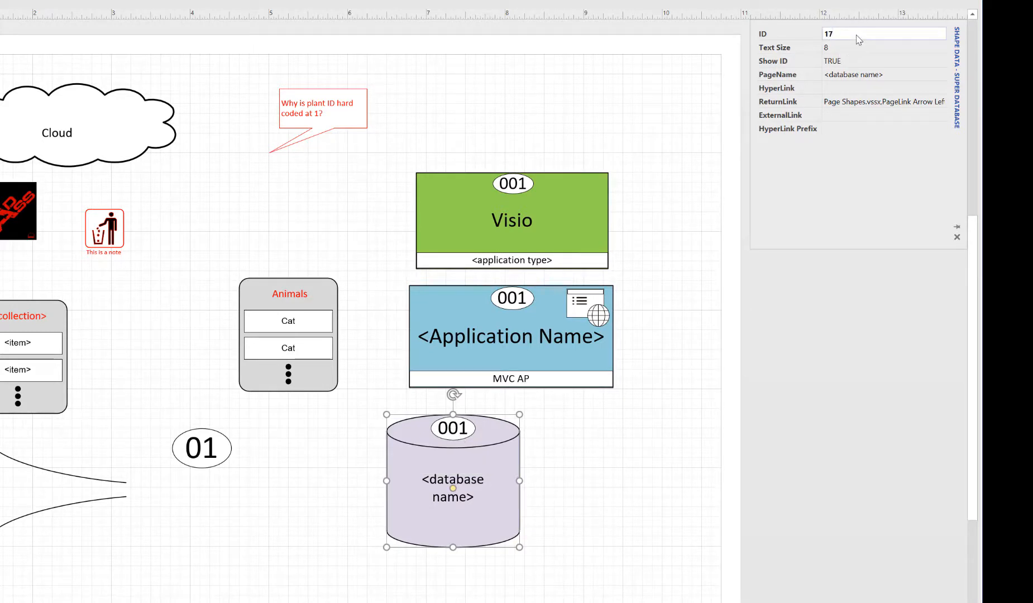
type("A")
key("Tab")
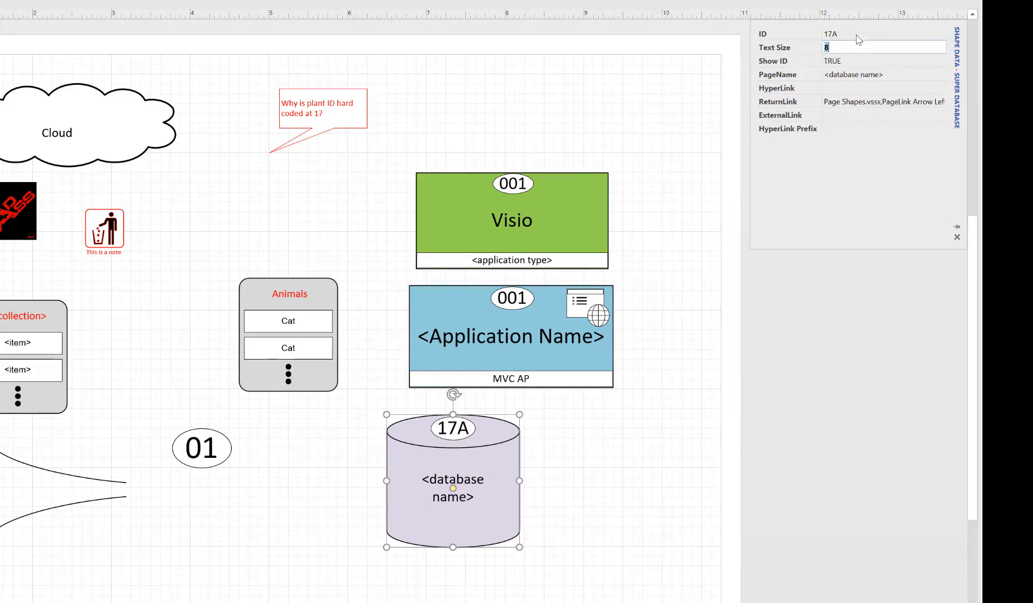
key("Tab")
left_click(940, 60)
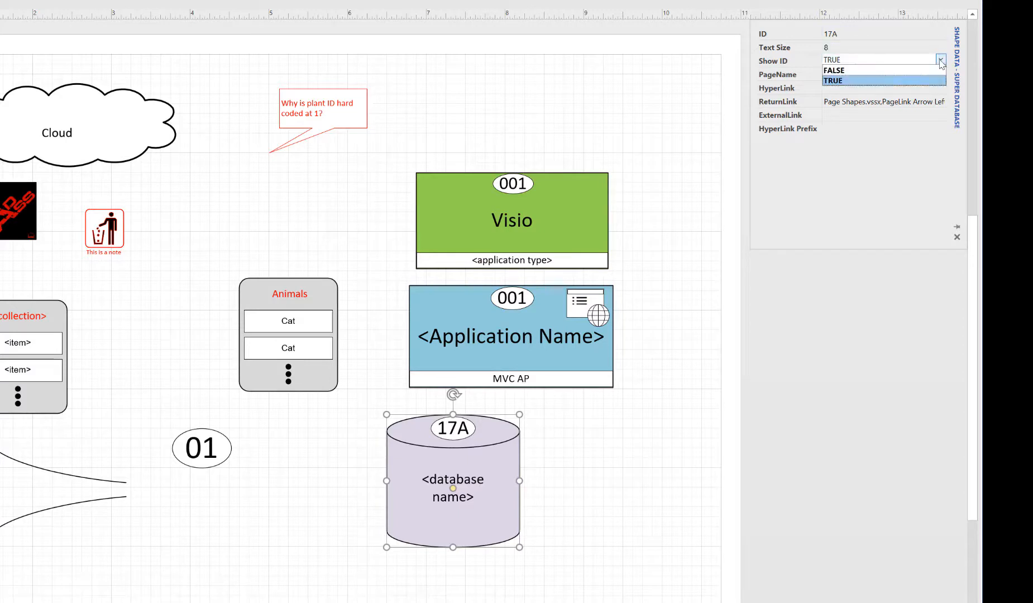
left_click(866, 71)
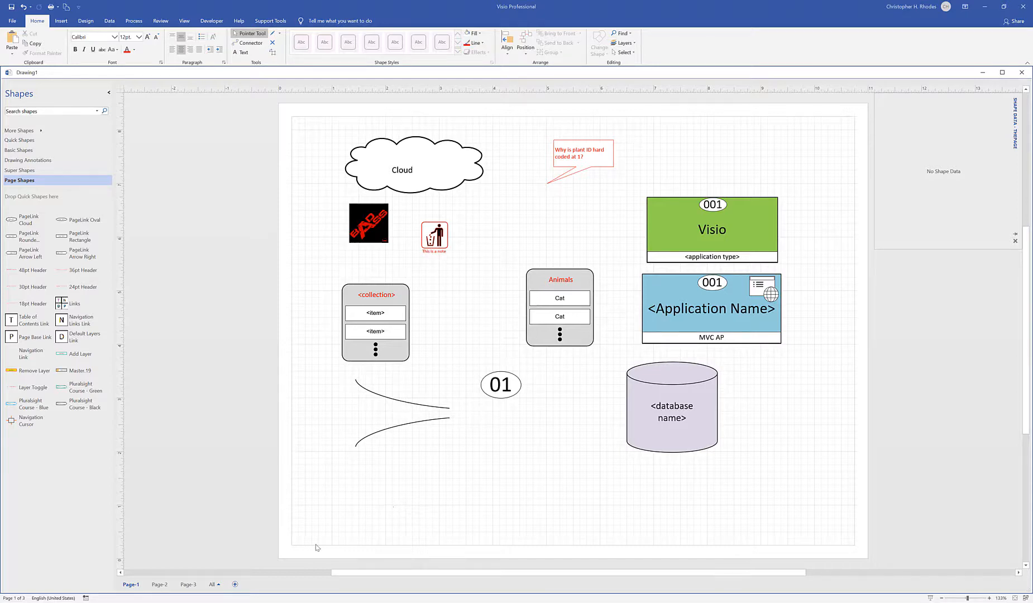
Add a new page and place a PageLink Rounded Rectangle on it with PageName Animals
left_click(235, 584)
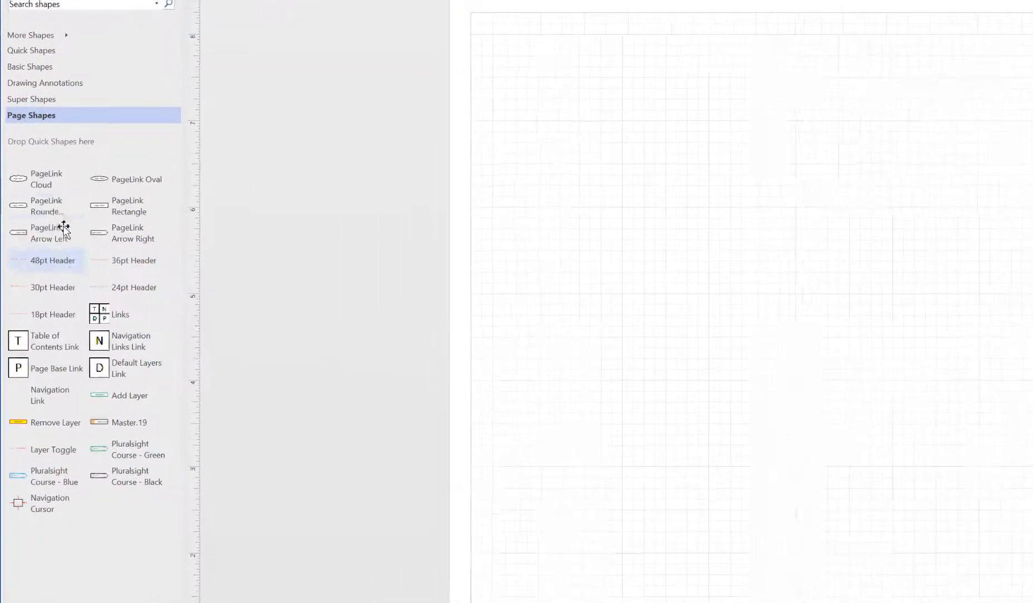
left_click_drag(34, 206, 638, 214)
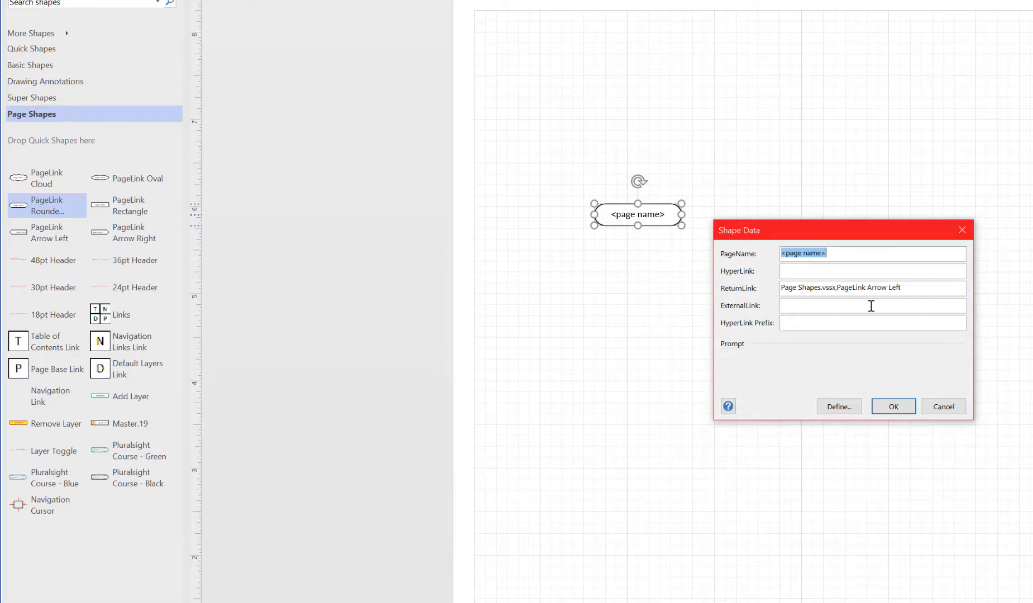
type("Animals")
left_click(893, 407)
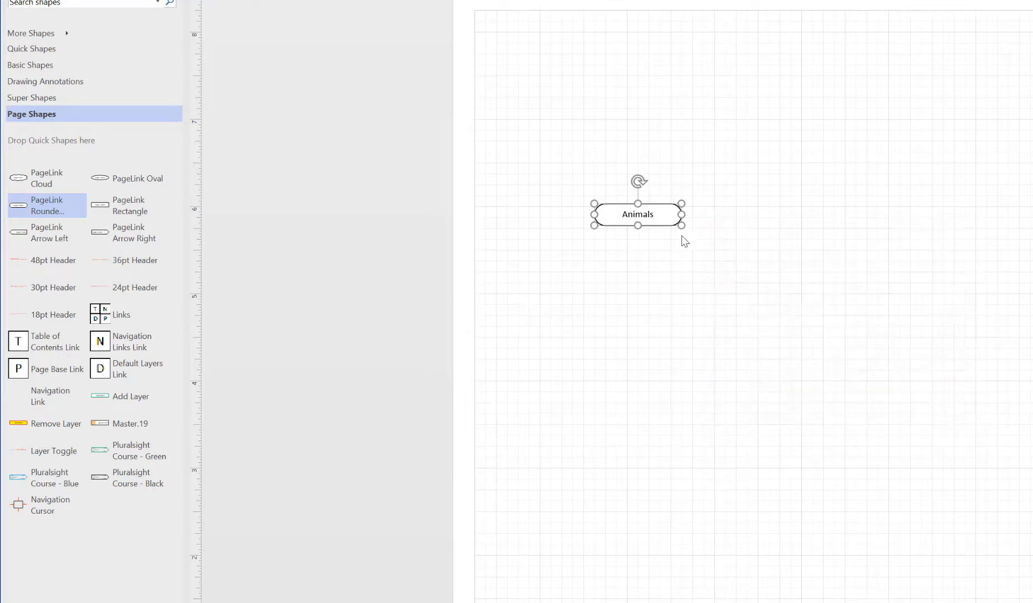
Create a page for the Animals link shape and move its Page-4 return arrow to the upper-left corner of the drawing
right_click(657, 214)
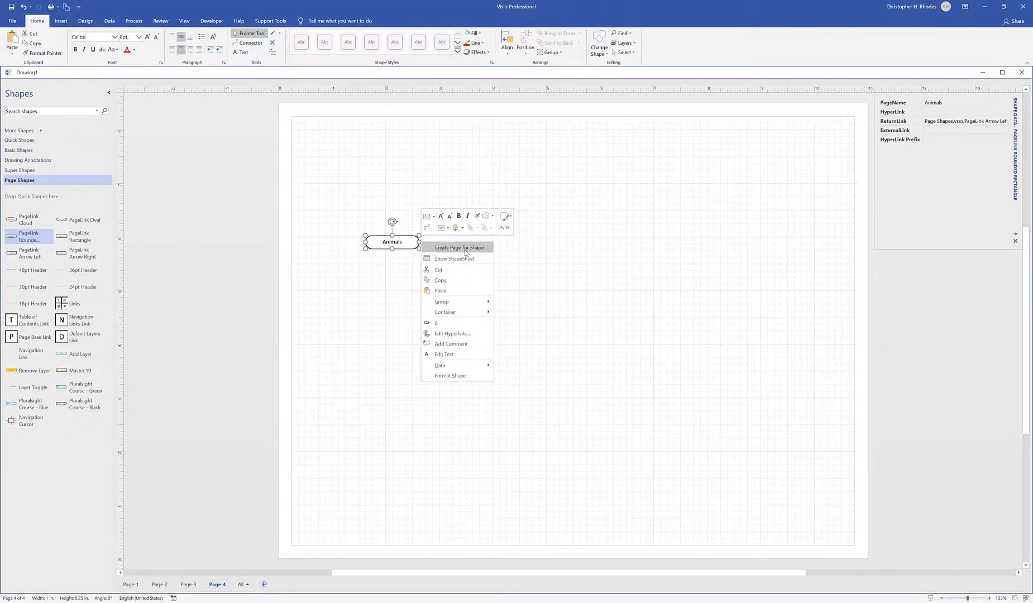
left_click(465, 252)
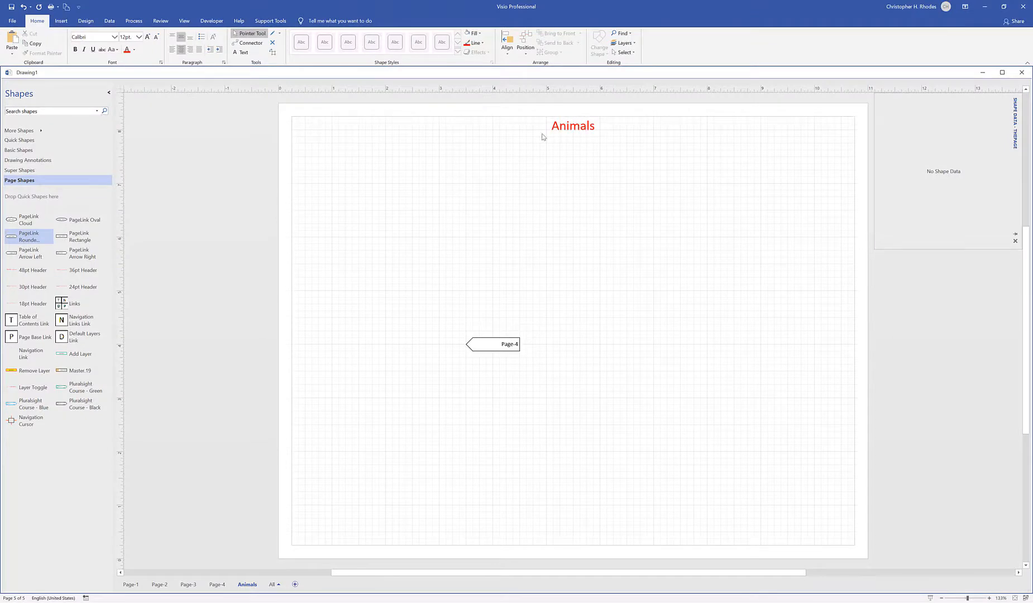
left_click(570, 127)
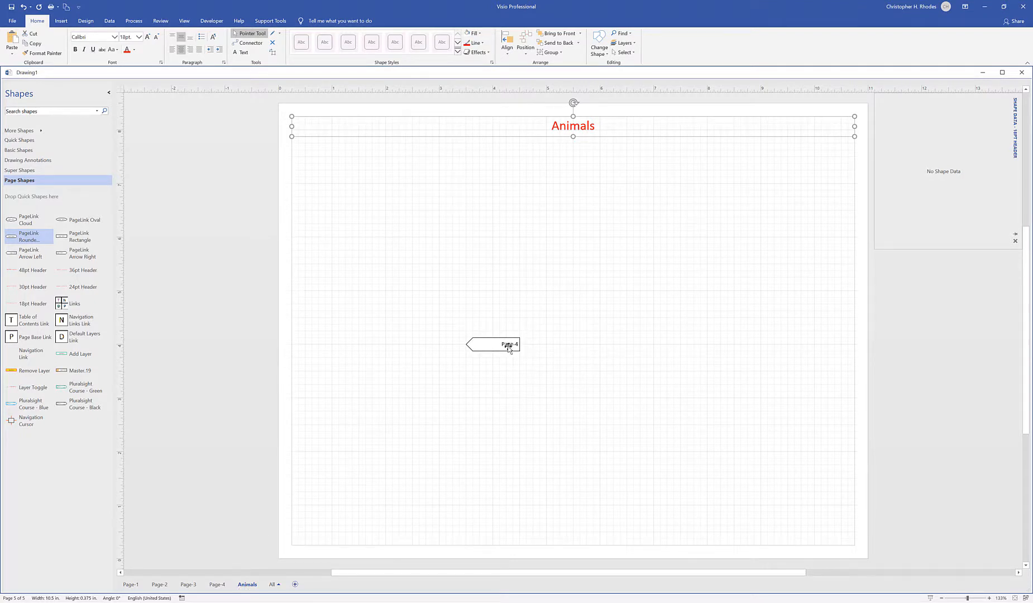
left_click_drag(508, 346, 385, 150)
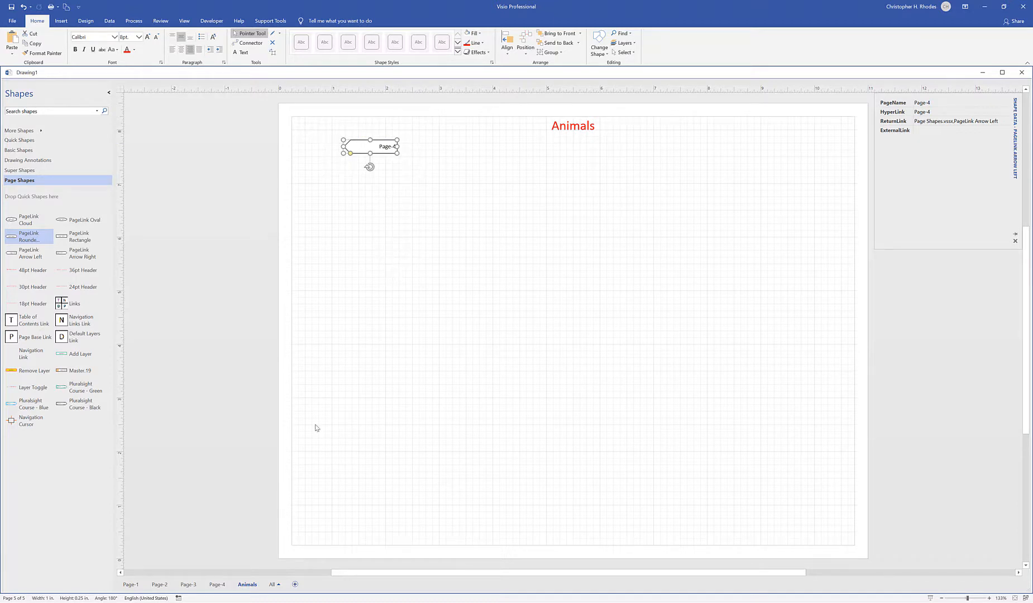
left_click(456, 242)
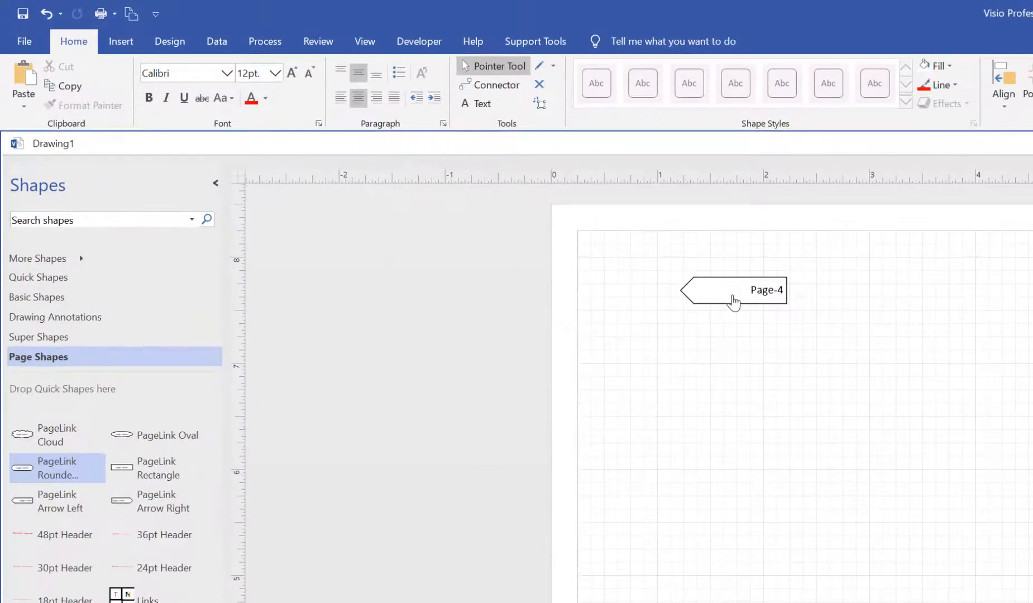
Follow the return link to Page-4 and duplicate the Animals link shape with PageName Fruits and an empty HyperLink
left_click(733, 302, "ctrl")
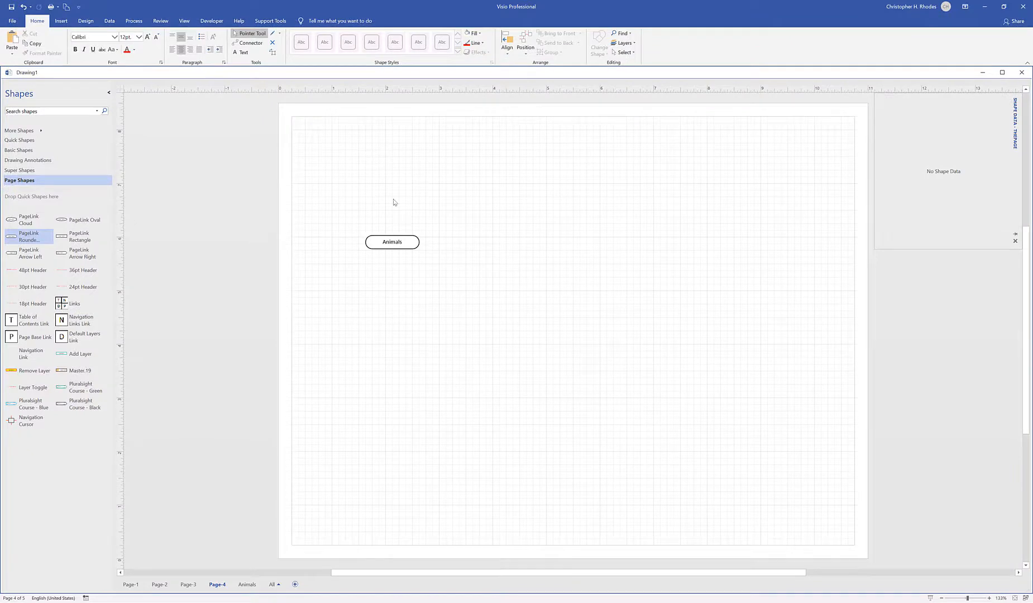
left_click(397, 245)
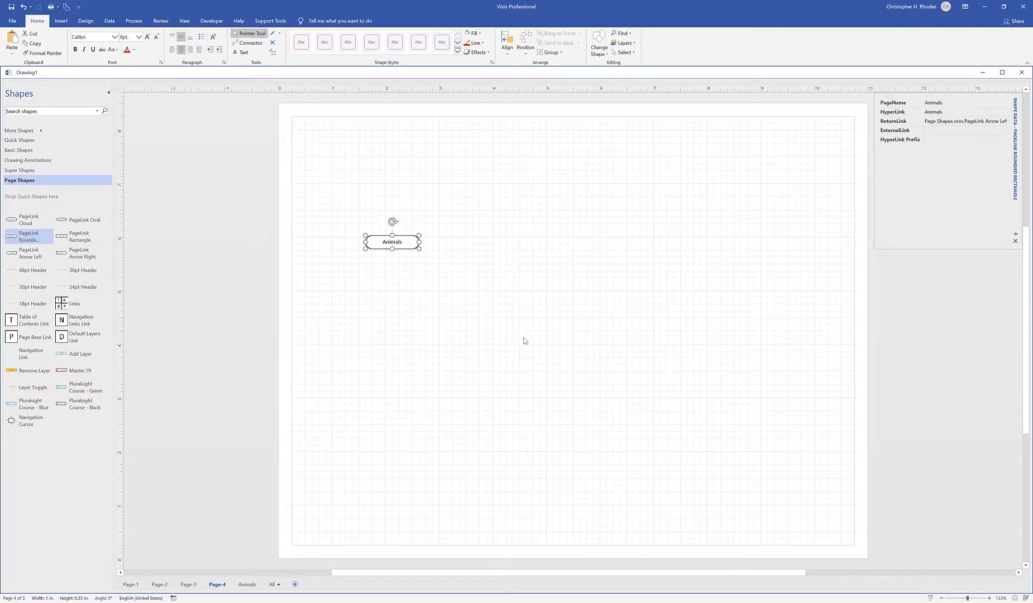
key("ctrl+d")
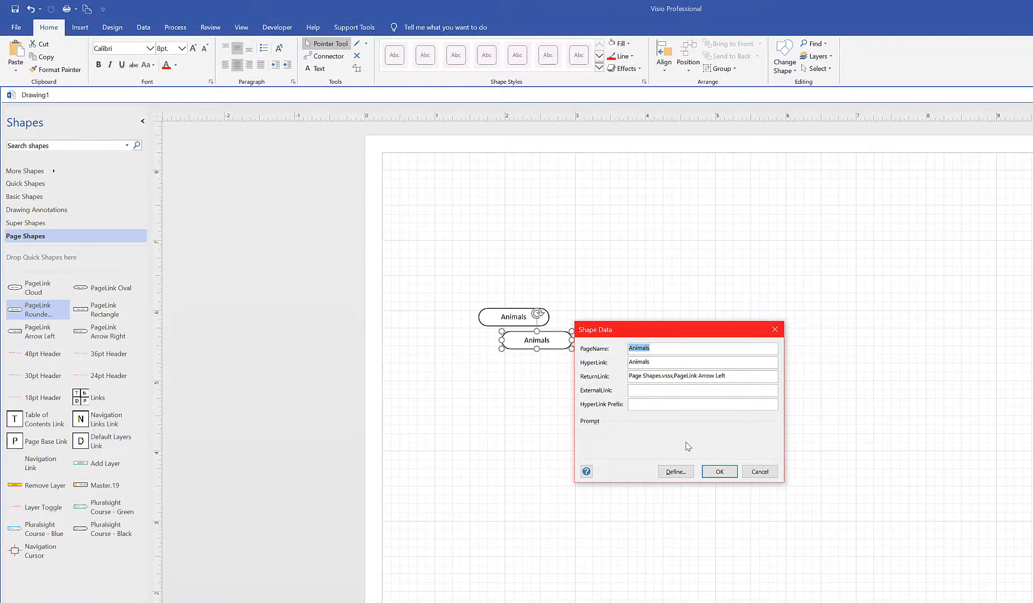
type("Fruits")
key("Tab")
key("BackSpace")
left_click(720, 473)
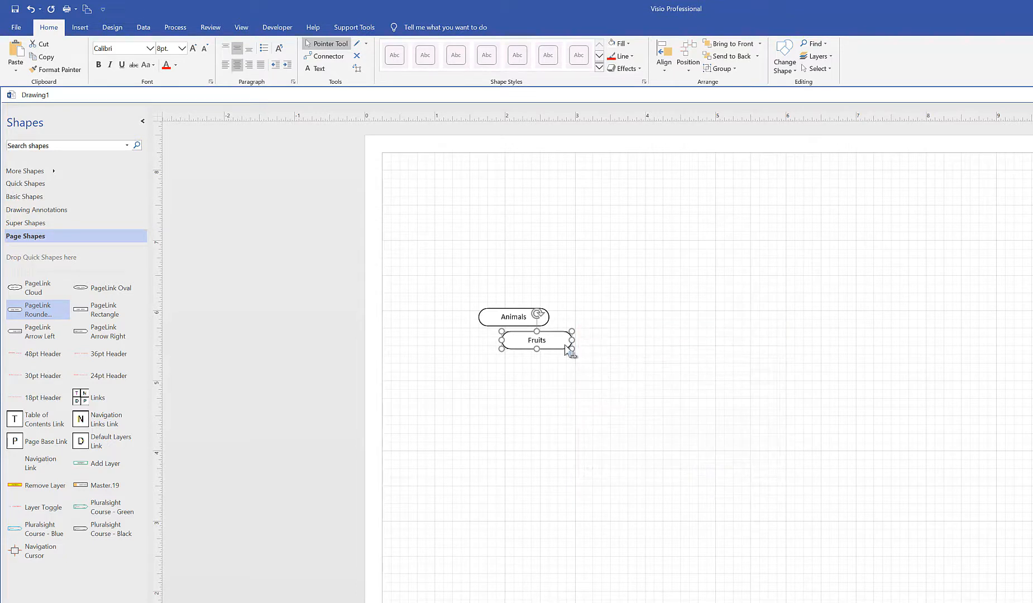
Duplicate the Fruits link shape and set the copy's PageName to Cars
key("ctrl+d")
type("Cars")
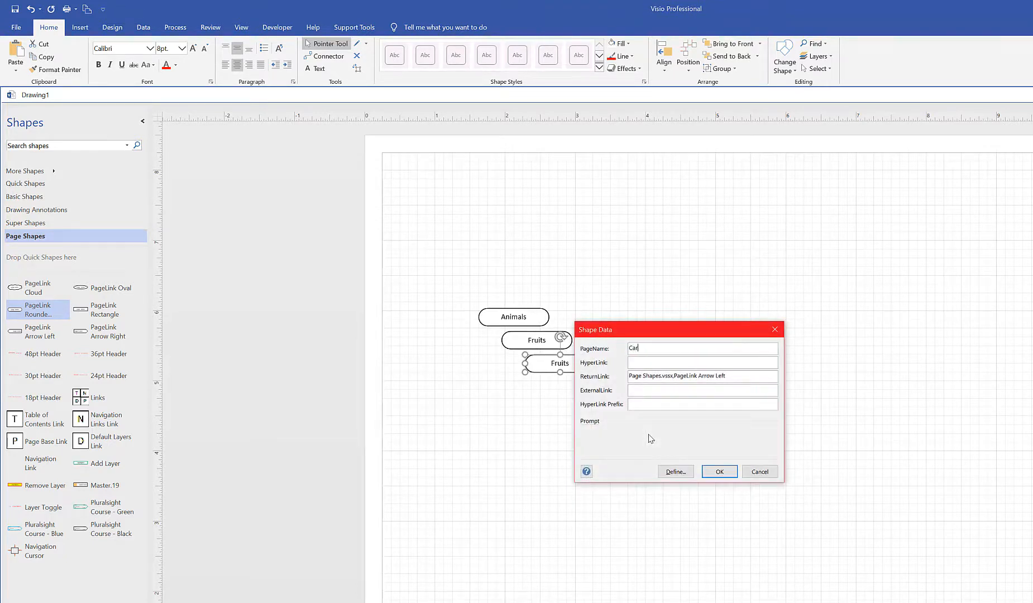
left_click(719, 472)
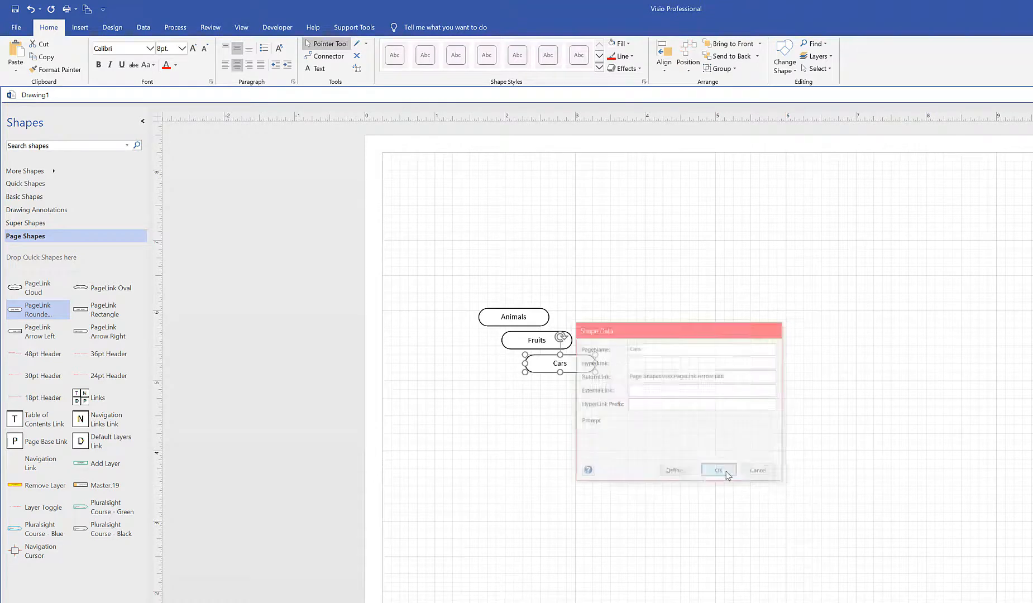
Create pages for the Fruits and Cars link shapes, following the return link to Page-4 after each
left_click(541, 344)
right_click(542, 344)
left_click(617, 349)
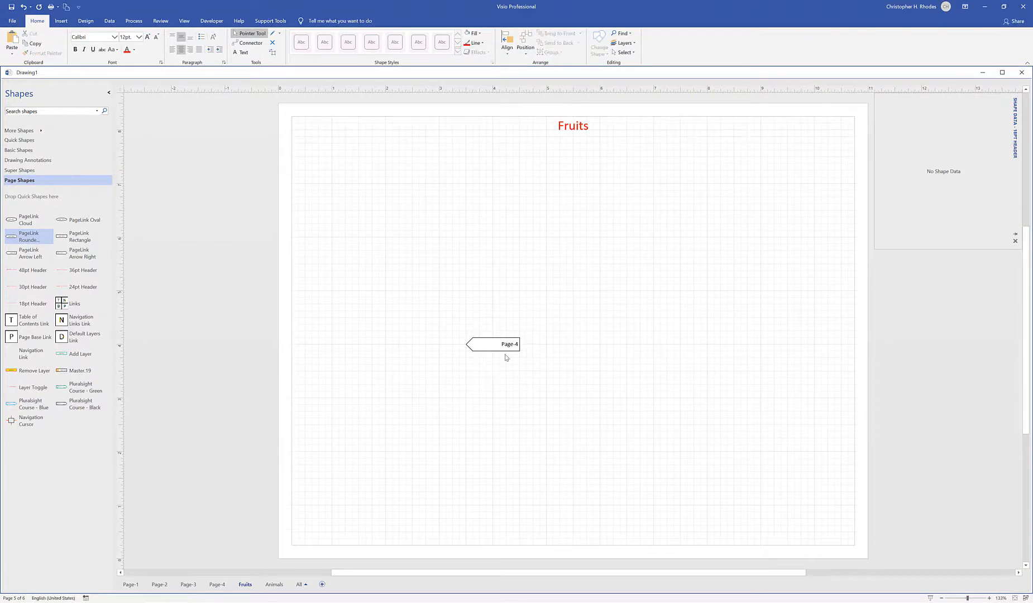
left_click(507, 352, "ctrl")
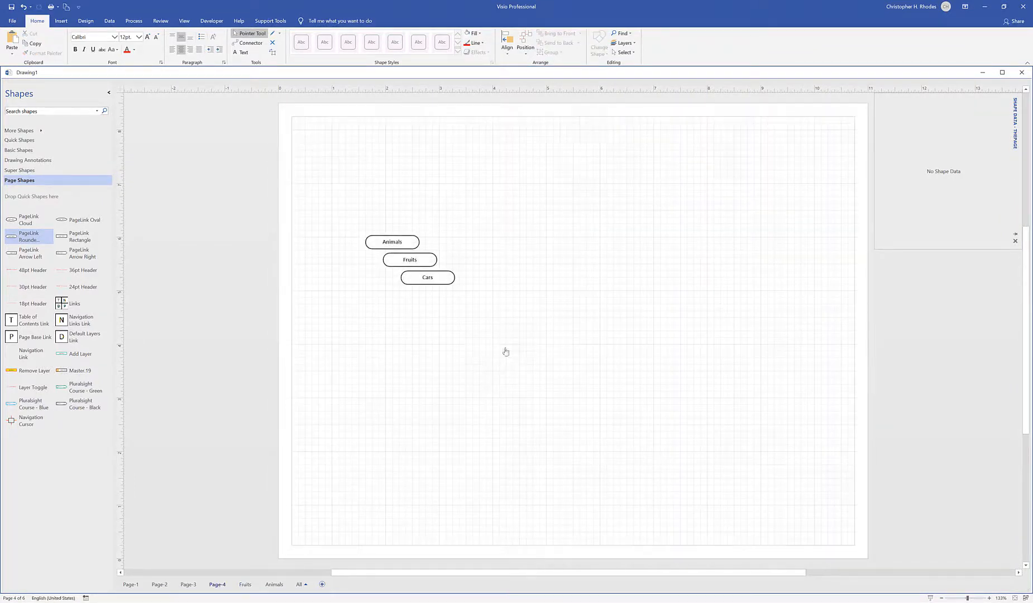
right_click(451, 281)
left_click(479, 287)
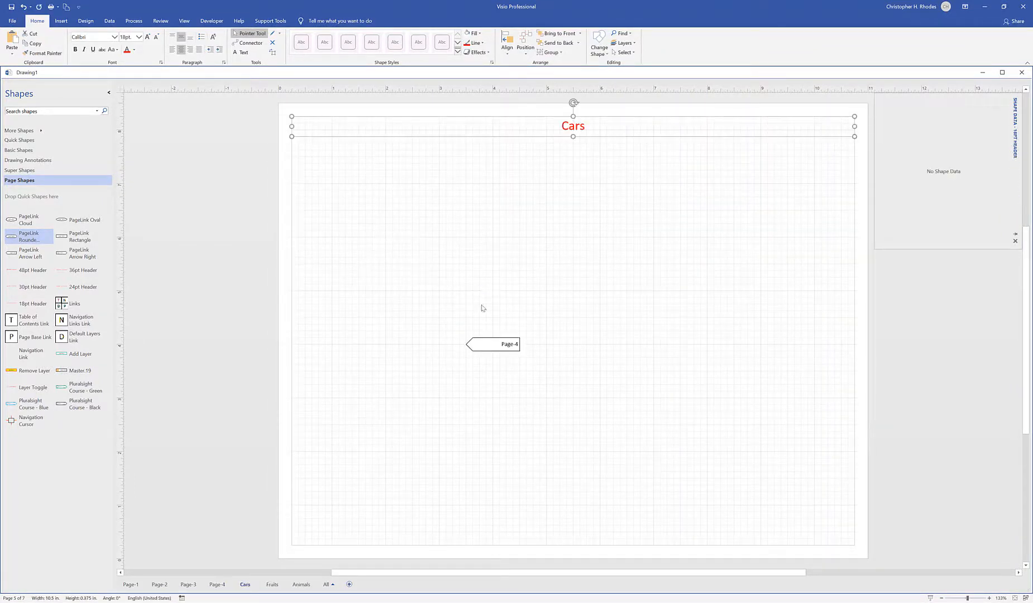
left_click(518, 350, "ctrl")
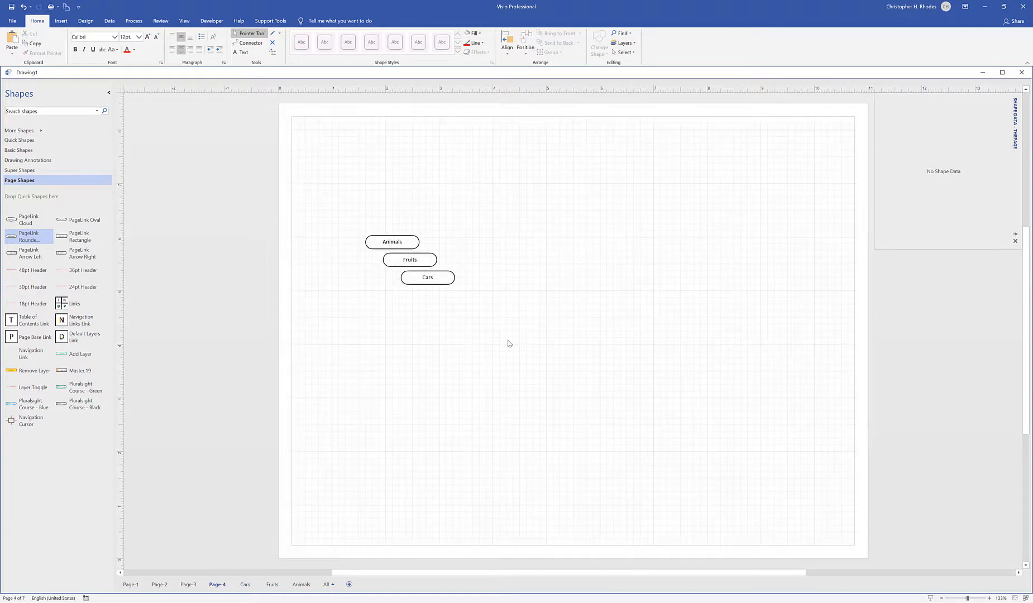
Test the Animals link and its return link to Page-4, and examine the Animals shape's data
left_click_drag(345, 222, 492, 344)
left_click(553, 283)
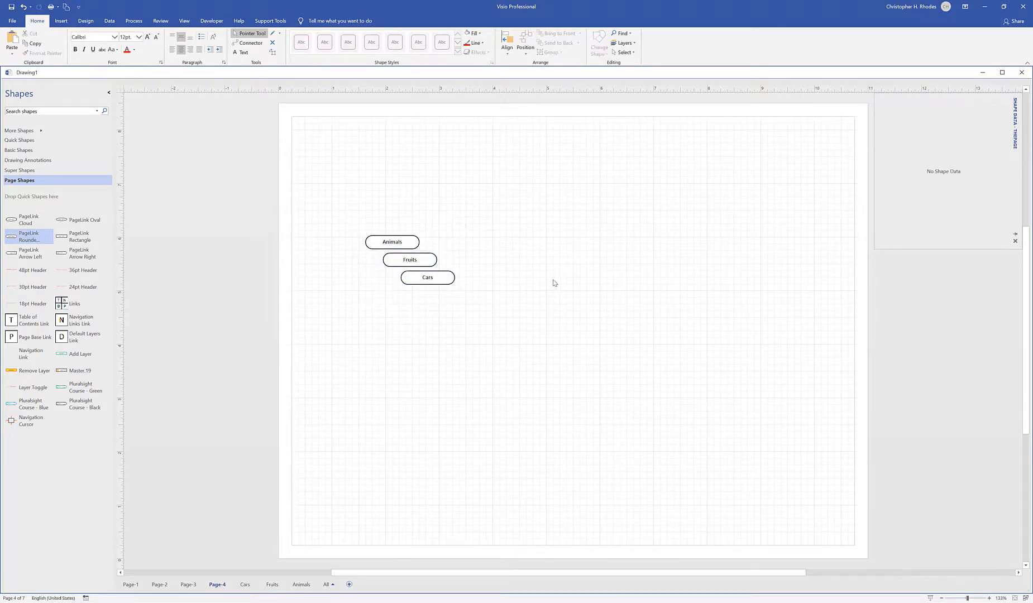
left_click(412, 244, "ctrl")
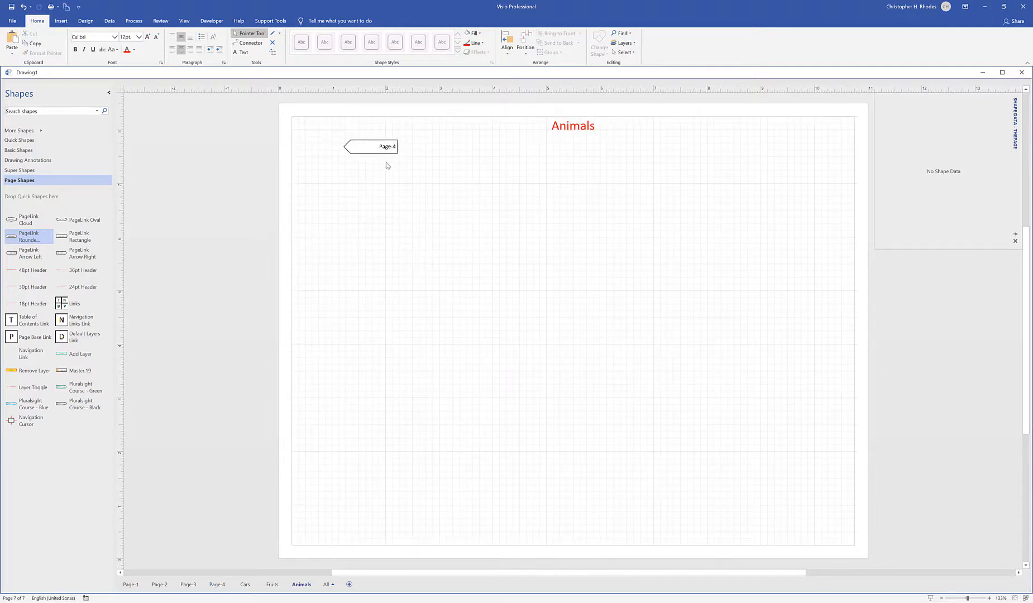
left_click(391, 149, "ctrl")
left_click(405, 243)
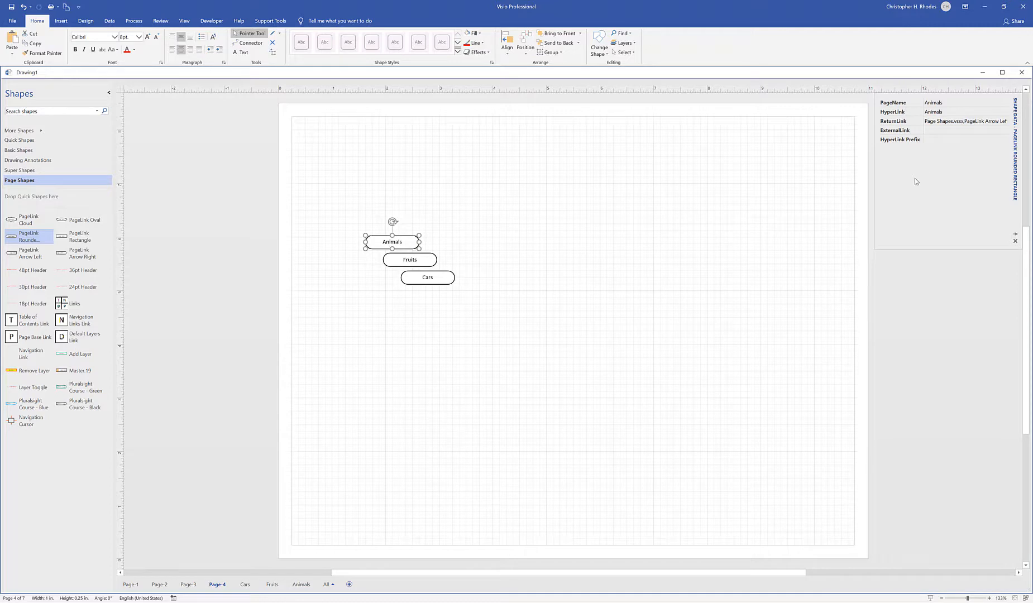
left_click(488, 345)
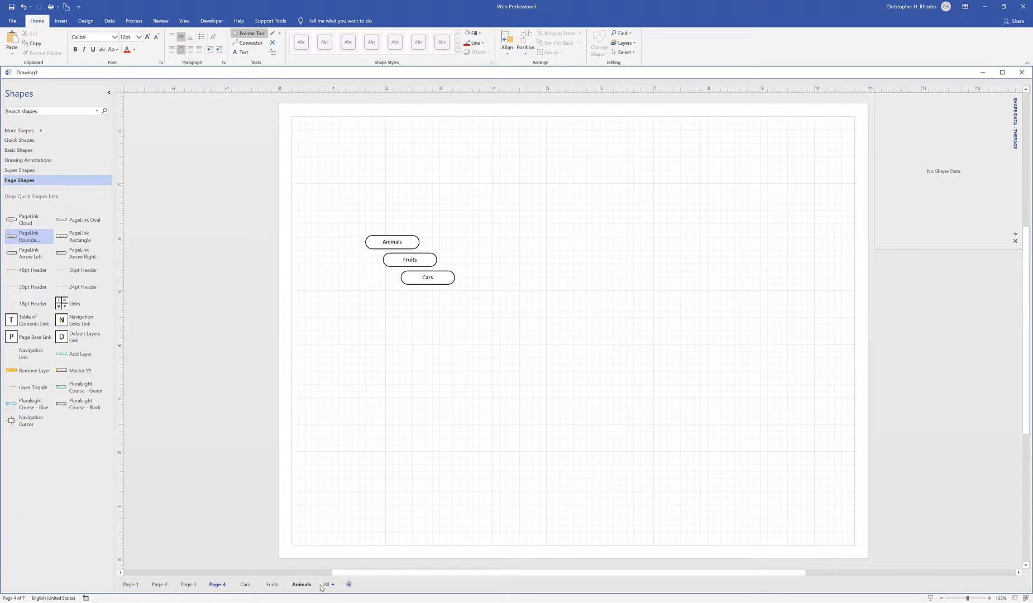
Open the Cars page and place an 18pt Header shape below its existing page title
left_click(246, 585)
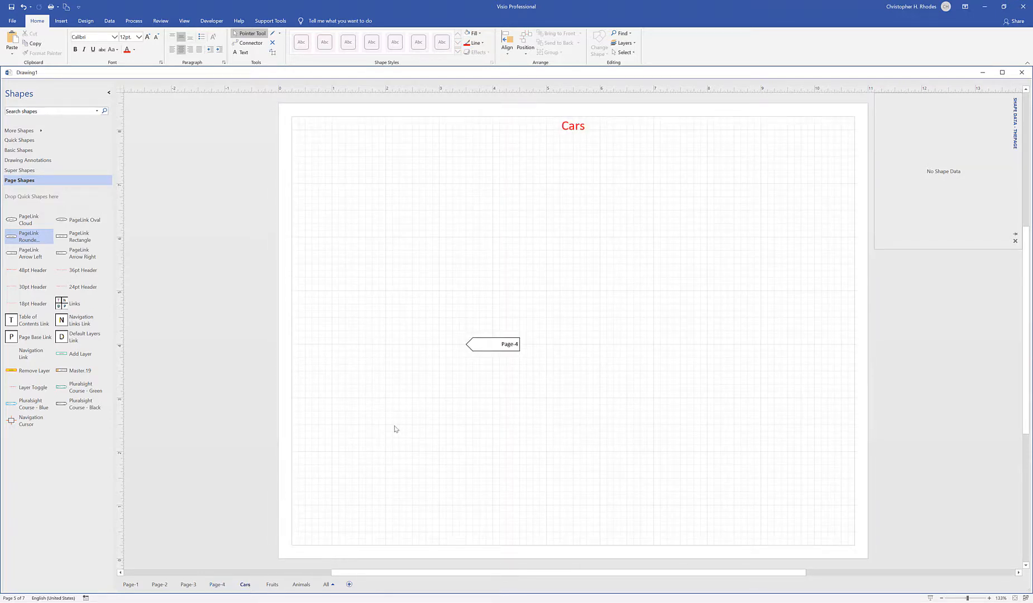
left_click(574, 128)
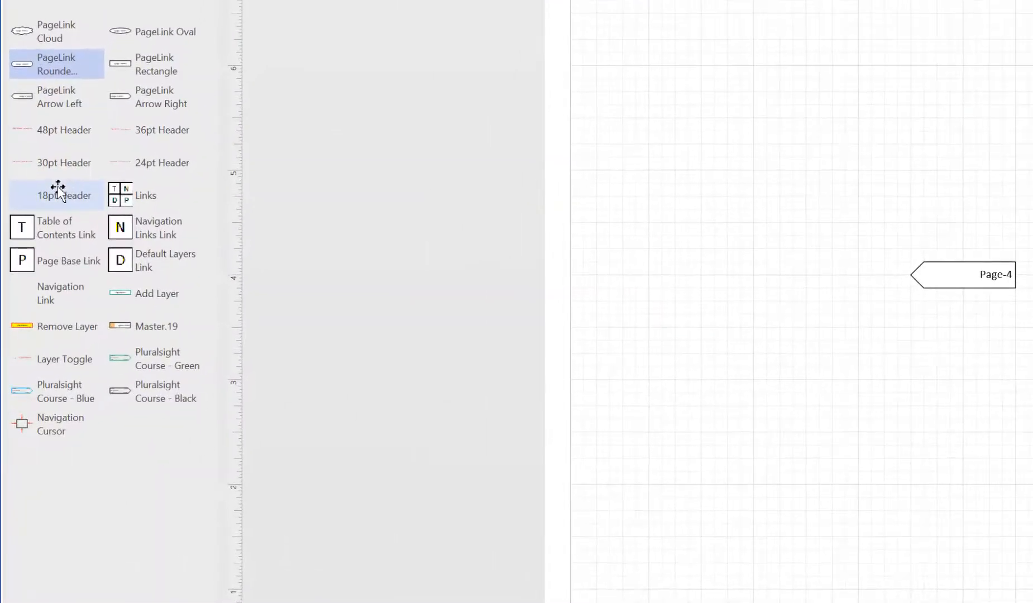
left_click_drag(29, 303, 476, 252)
left_click_drag(937, 97, 1032, 0)
left_click_drag(1032, 42, 1032, 43)
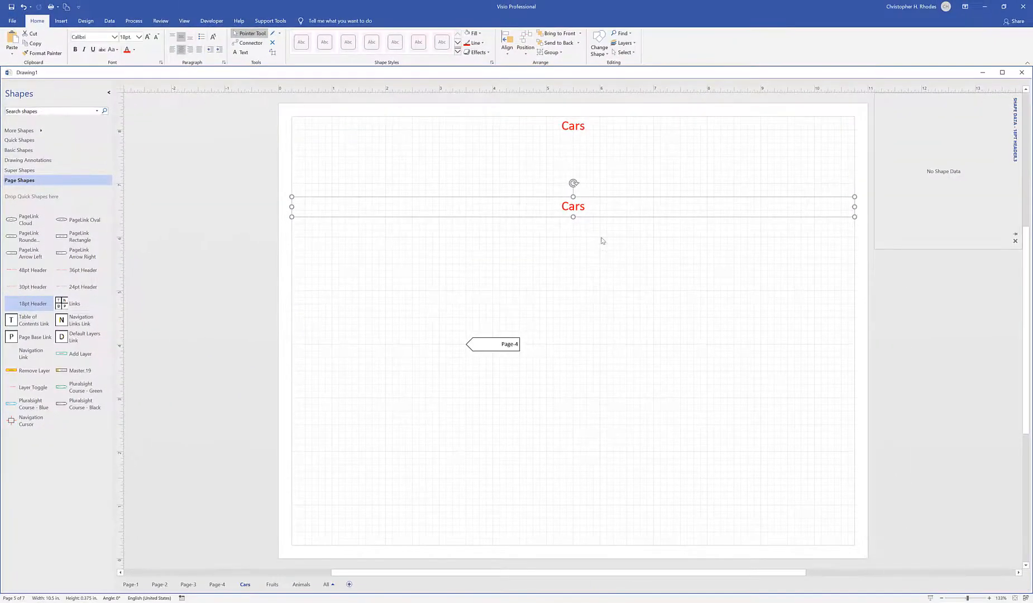
Rename the Cars page as Autos and clear the header selection
right_click(246, 586)
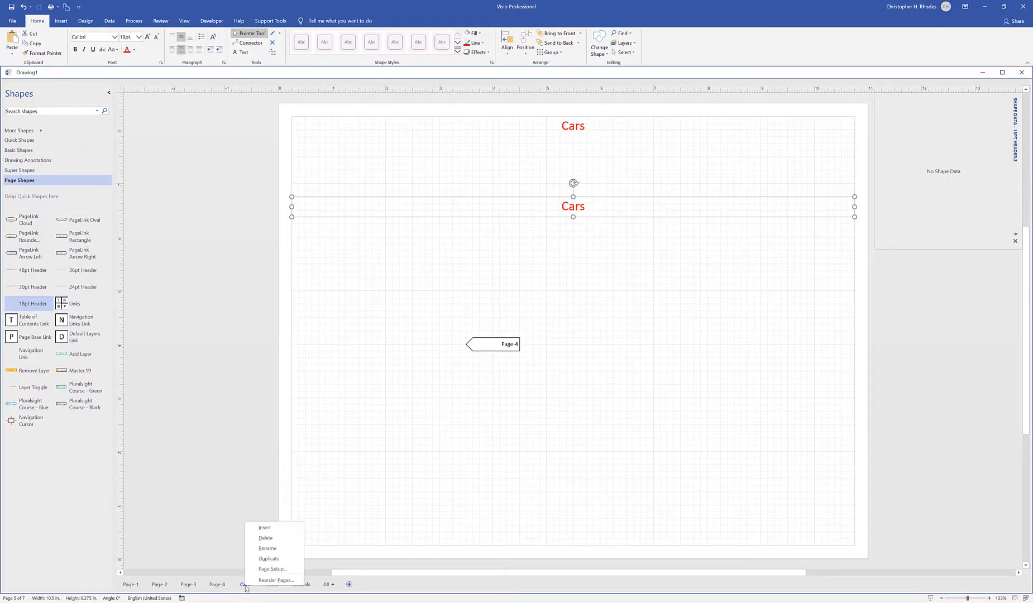
left_click(272, 550)
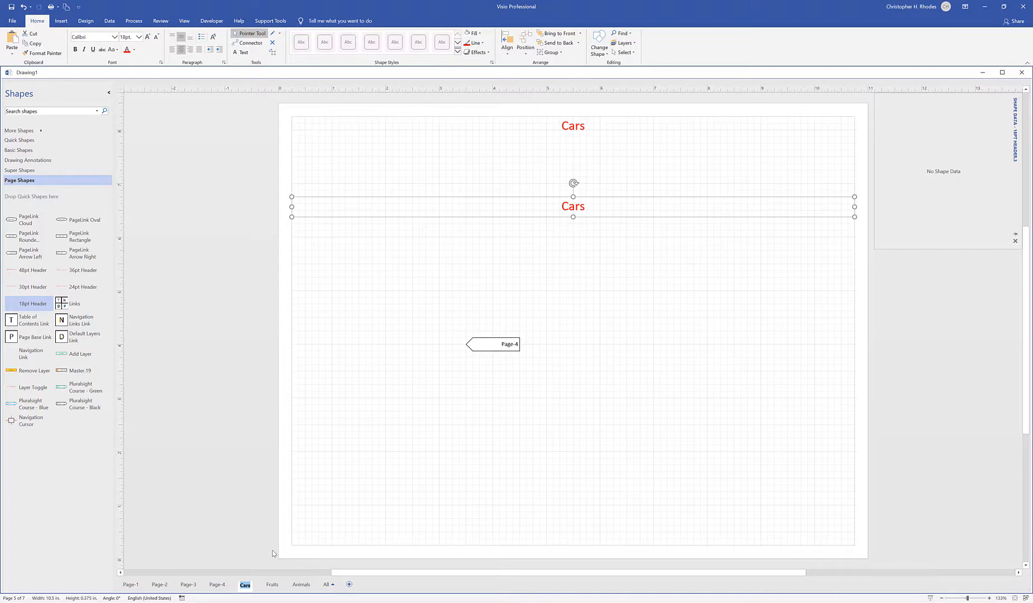
type("Autos")
key("Return")
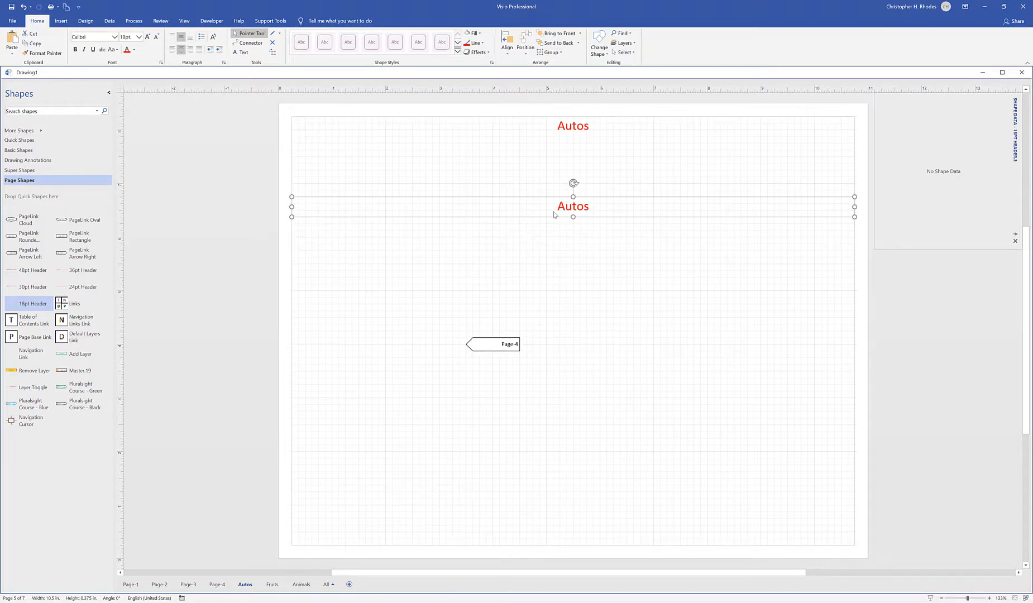
left_click(522, 259)
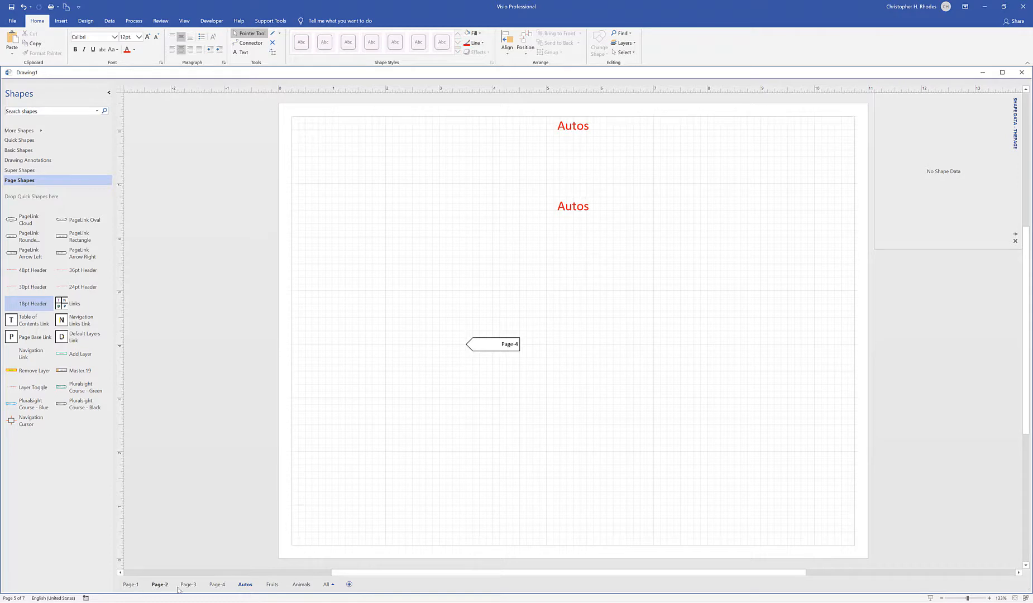
Add four blank pages to the drawing after the Animals page
left_click(349, 584)
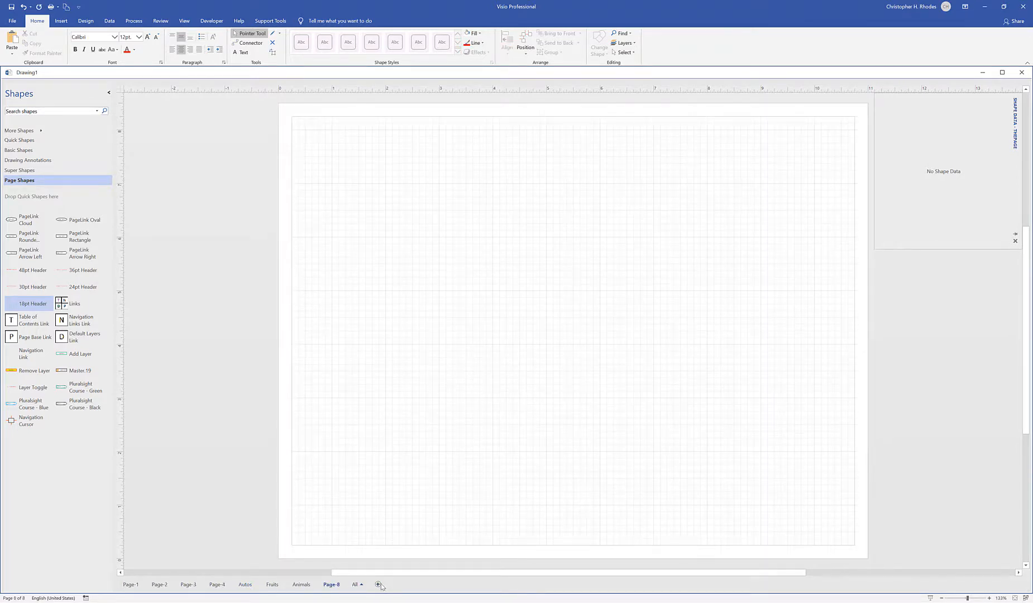
left_click(378, 584)
left_click(406, 584)
left_click(439, 584)
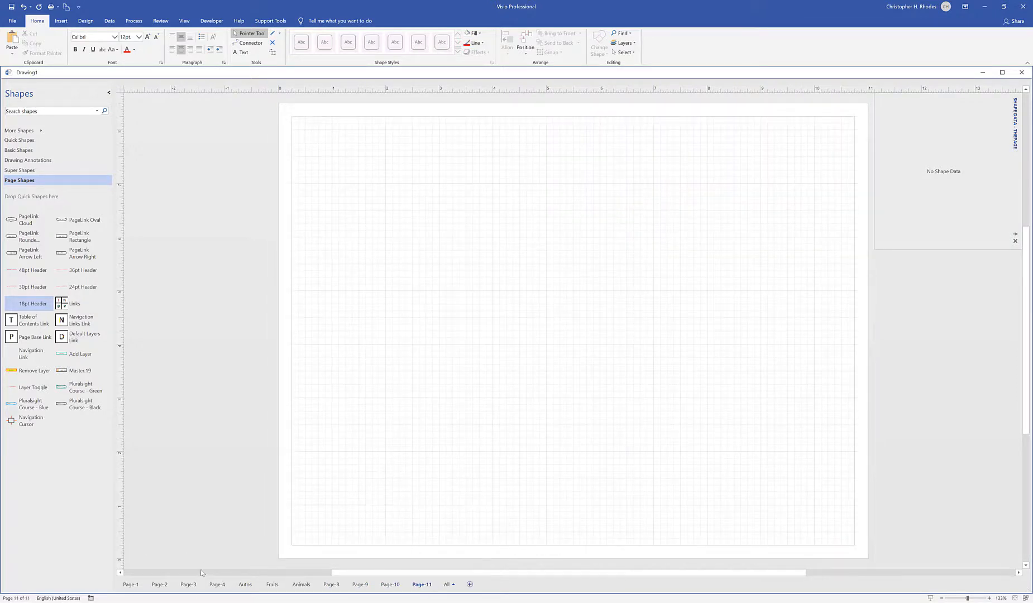
Jump to Page-3 and Page-10 from the list of all pages, and view the Animals, Fruits and Page-4 pages
left_click(452, 585)
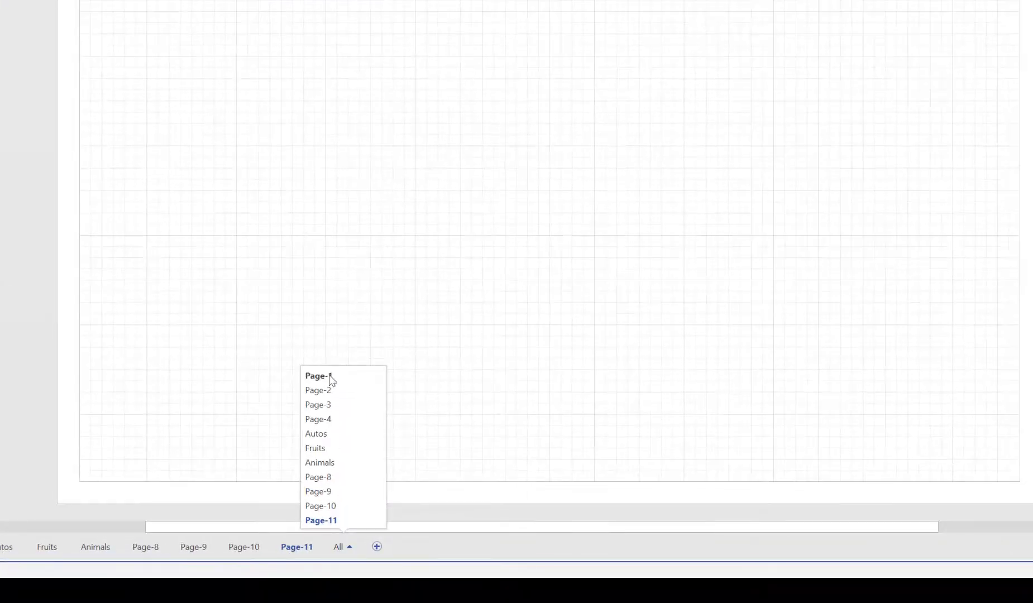
left_click(316, 406)
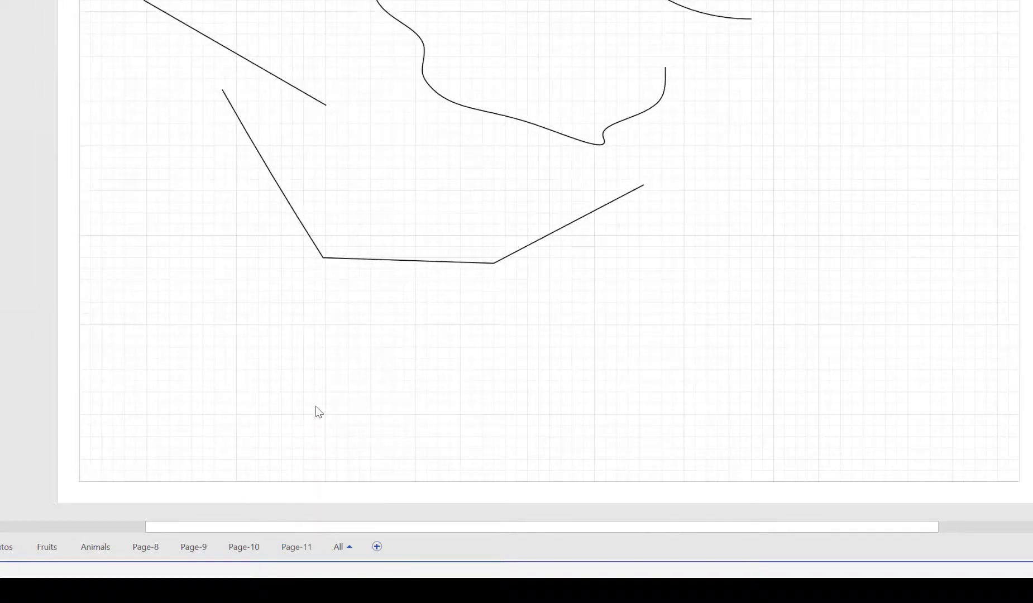
left_click(344, 550)
left_click(324, 507)
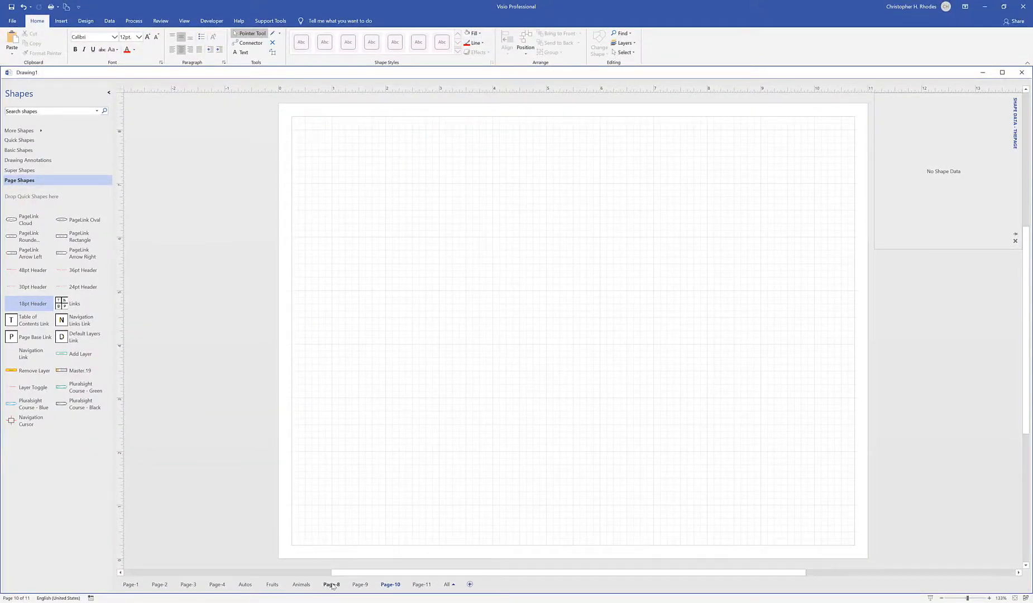
left_click(302, 584)
left_click(272, 584)
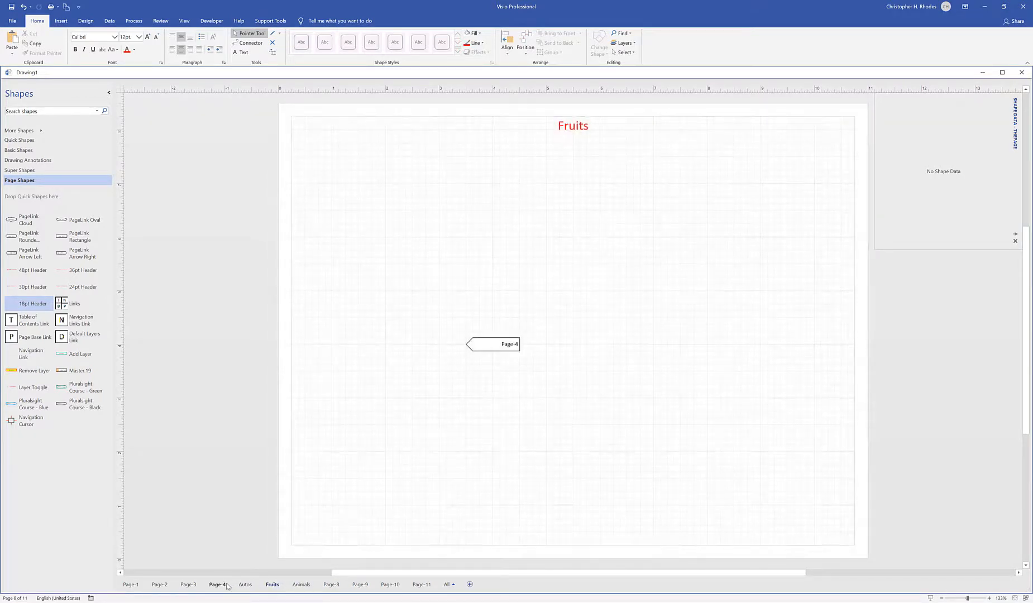
left_click(227, 584)
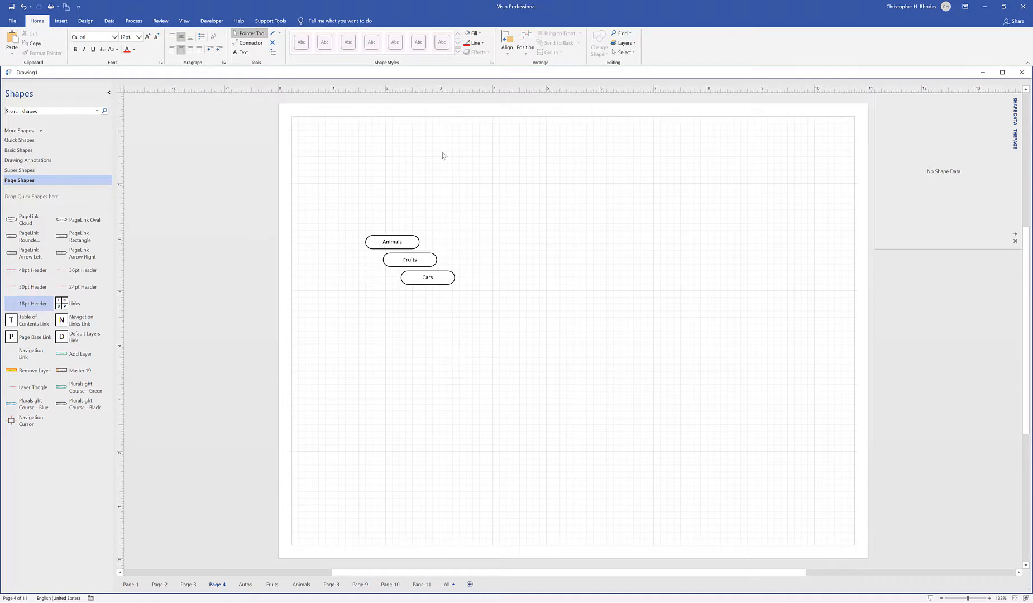
Generate a table of contents page for the document with the Support Tools add-in and deselect its last entry
left_click(266, 22)
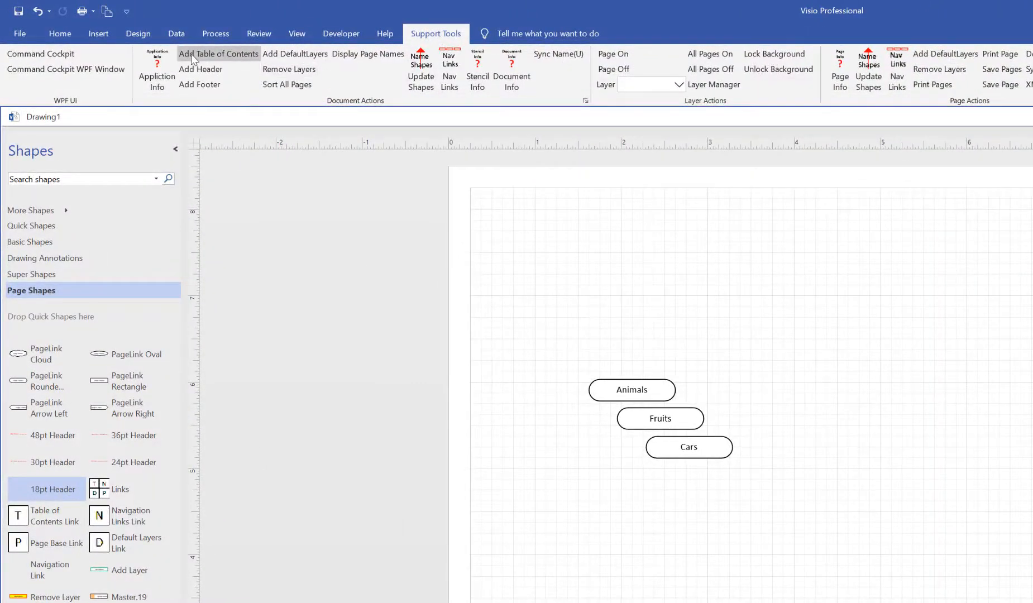
left_click(191, 53)
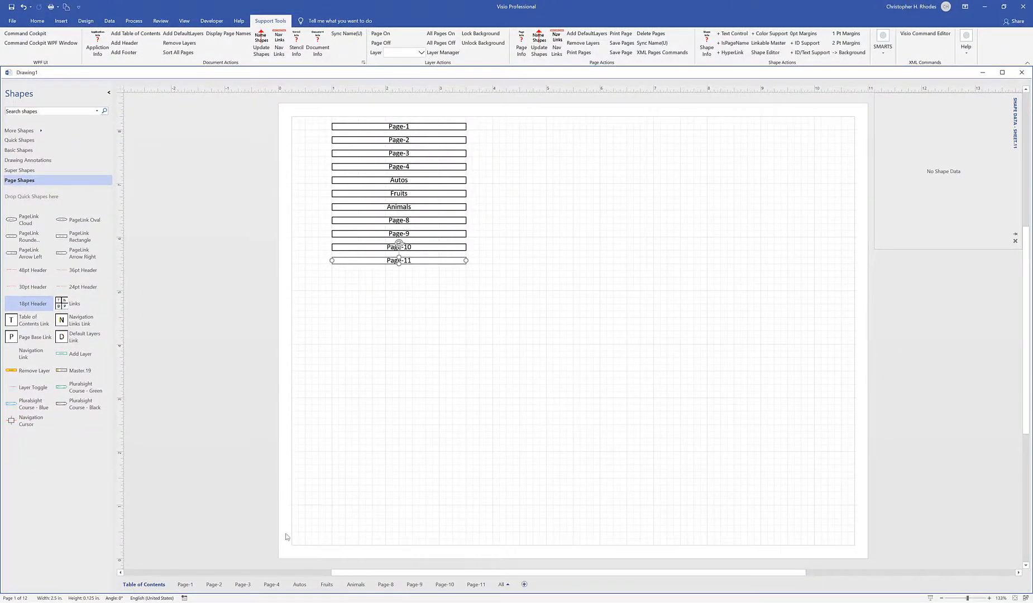
left_click(534, 416)
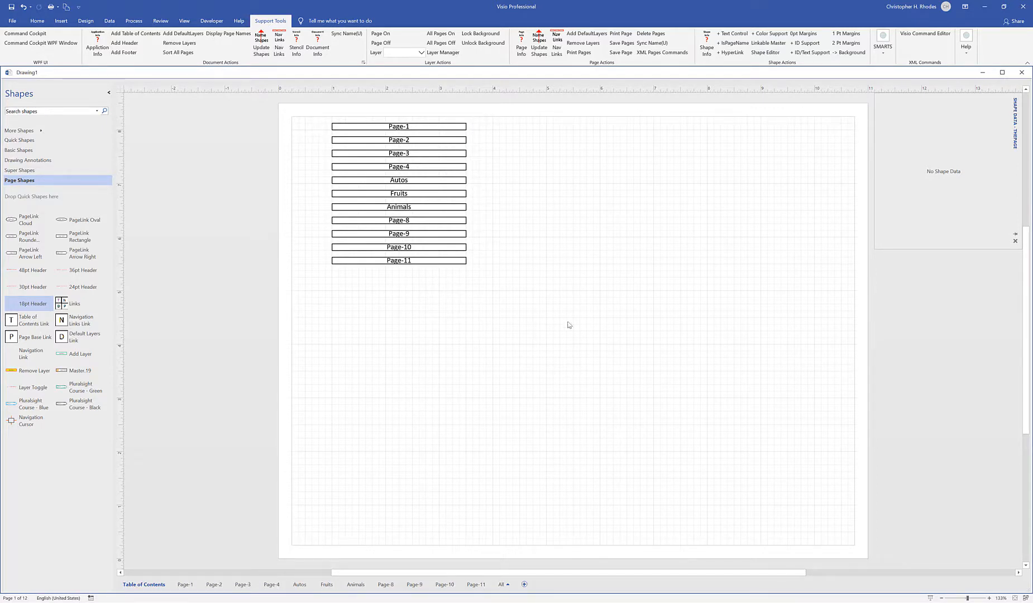
Test the Fruits and Animals links on the table of contents, returning to it in between
left_click(407, 198)
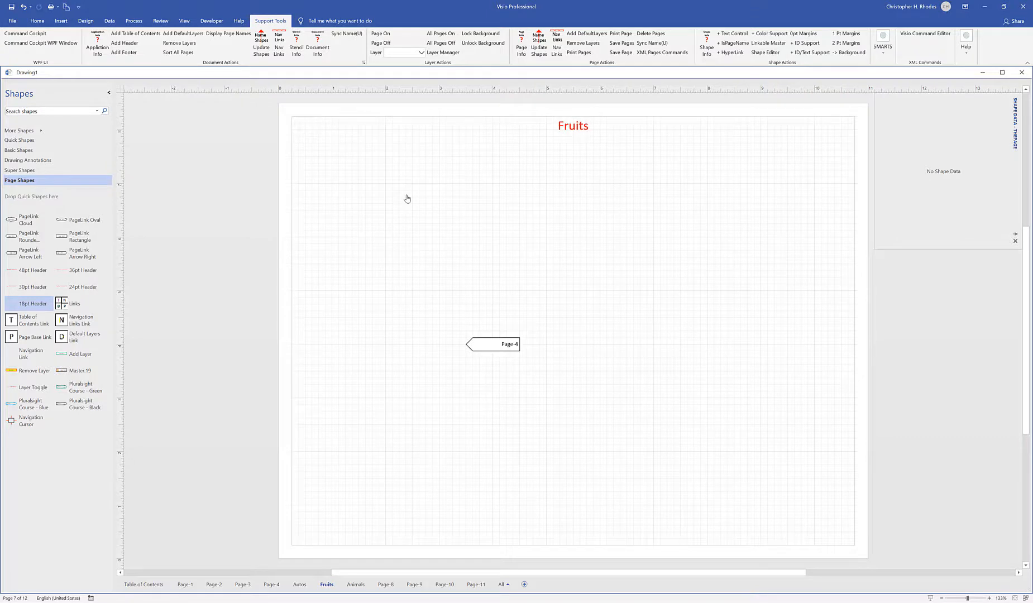
left_click(144, 585)
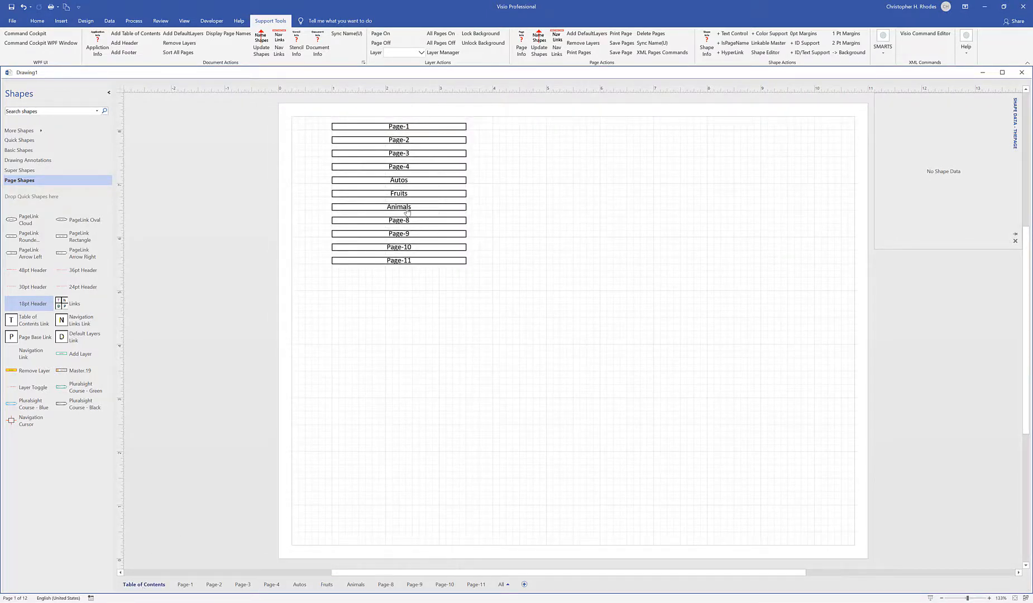
left_click(407, 210)
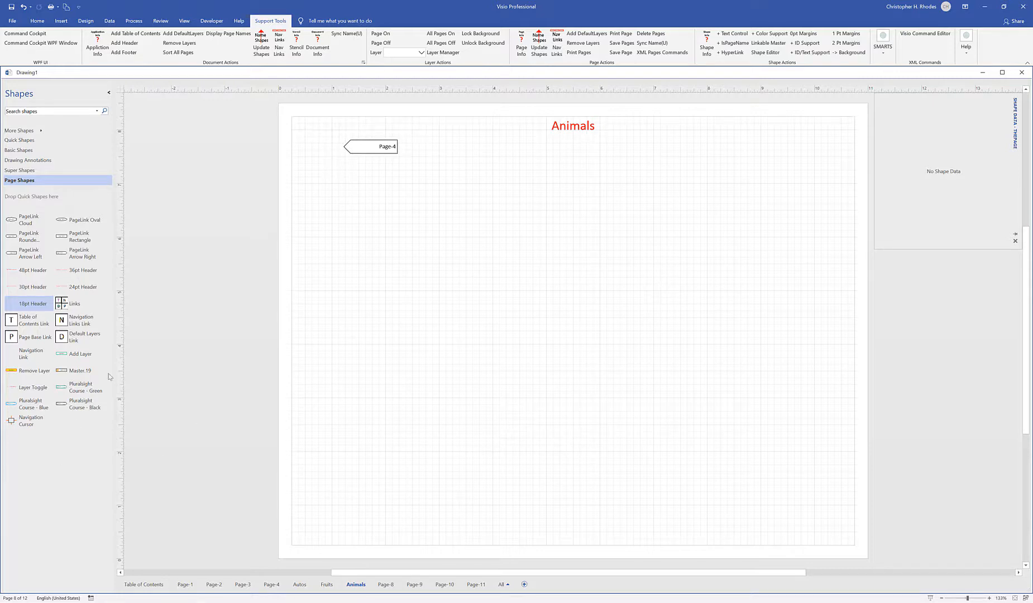
Add a new page at the end of the drawing and name it Navigation Links
left_click(524, 585)
right_click(506, 584)
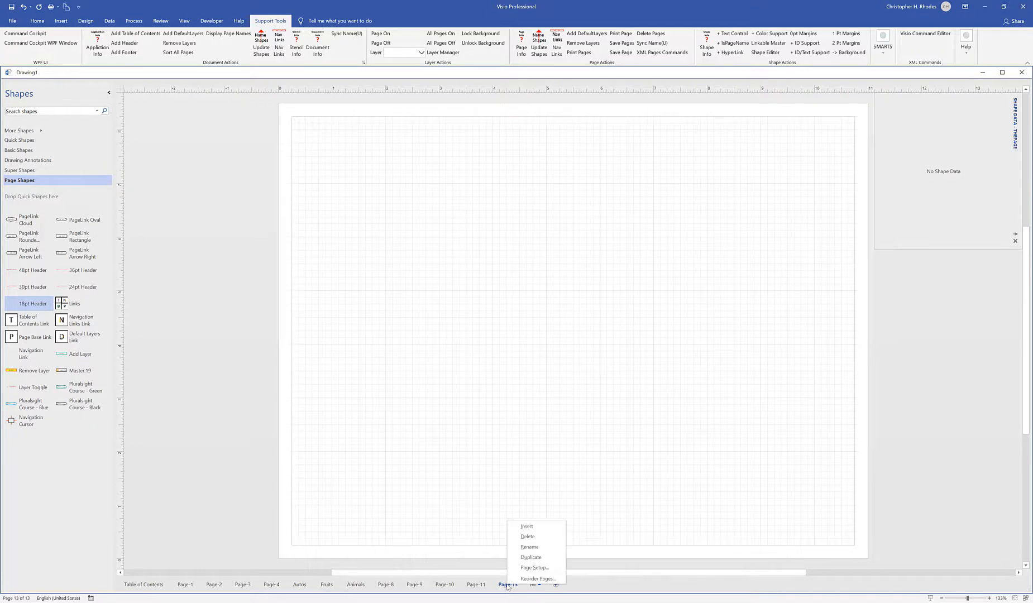
left_click(545, 547)
type("Na")
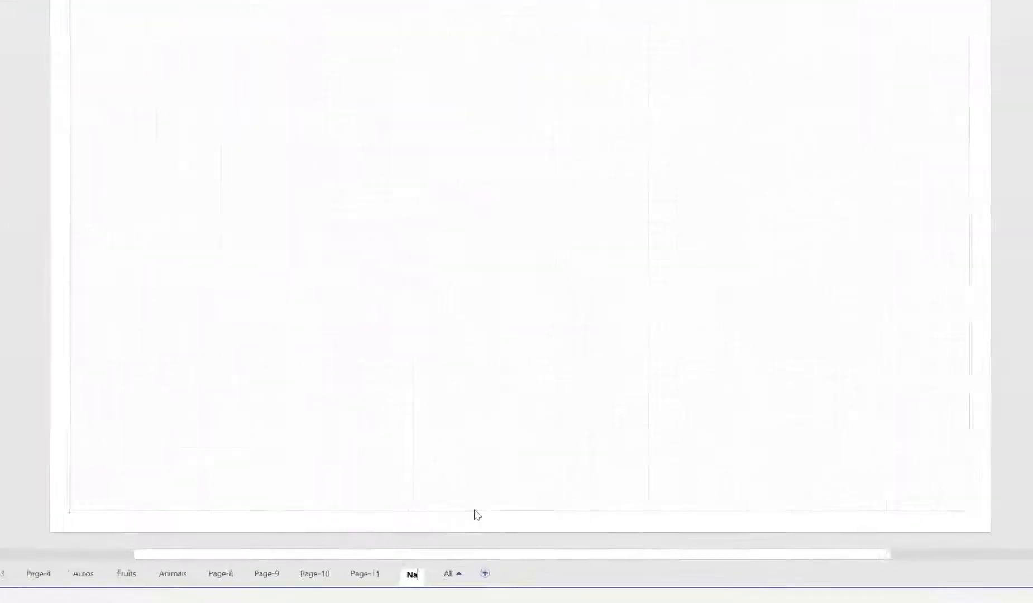
type("vigation Lin")
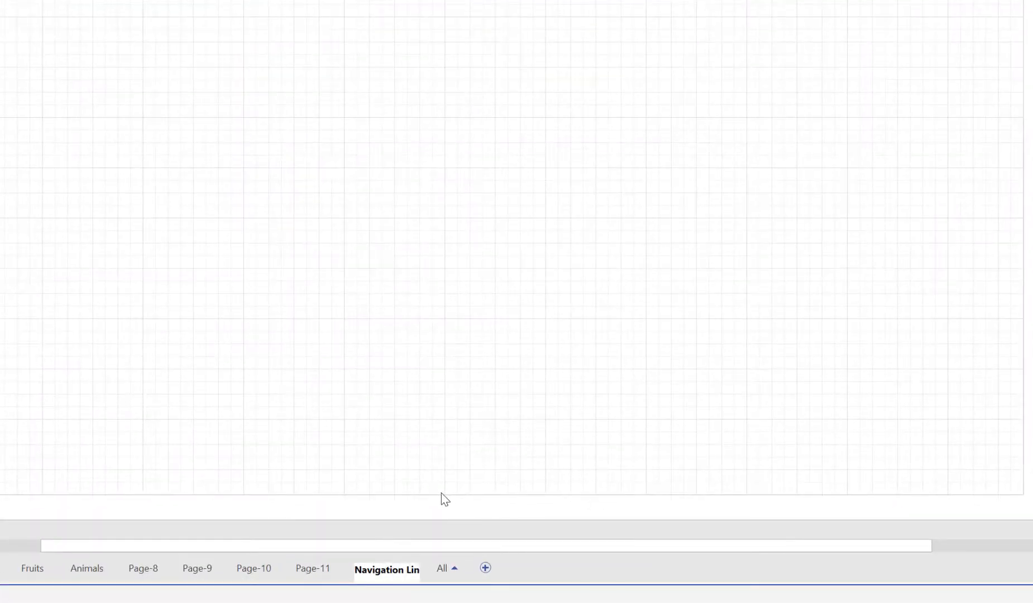
type("ks")
key("Return")
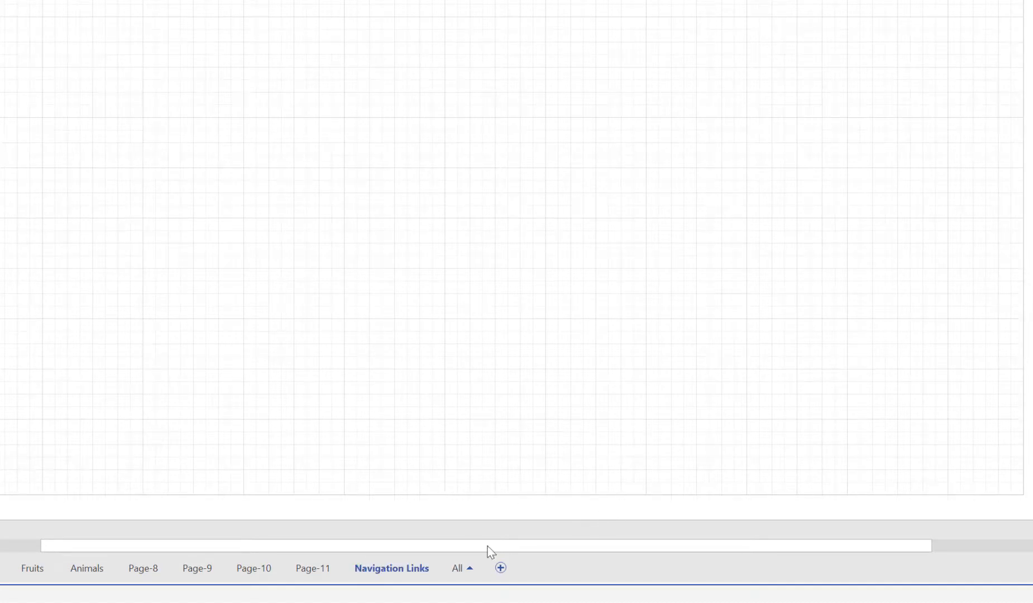
Change the Navigation Links page type to Background in its page setup
right_click(380, 563)
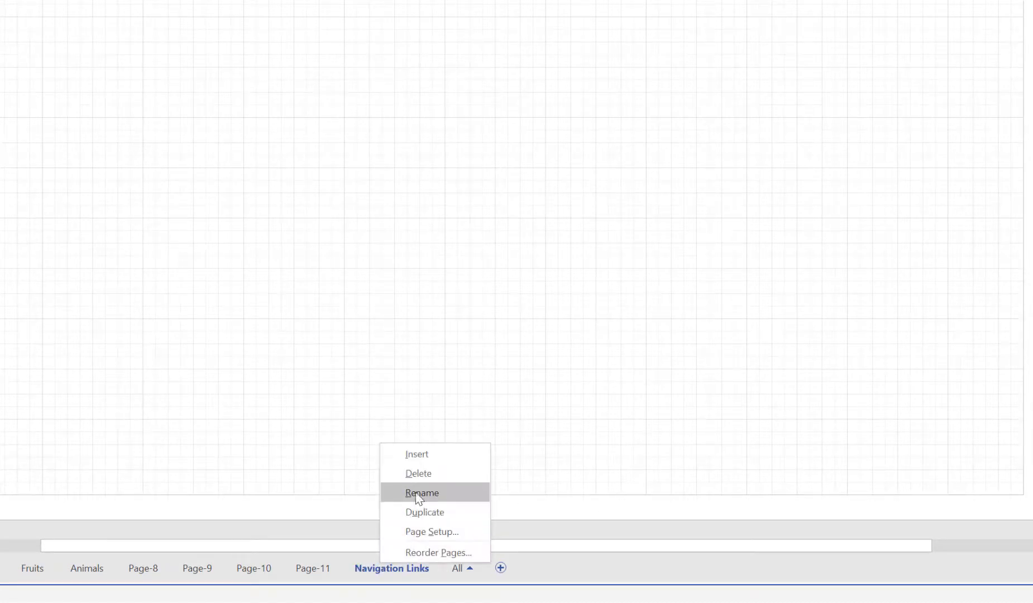
left_click(438, 533)
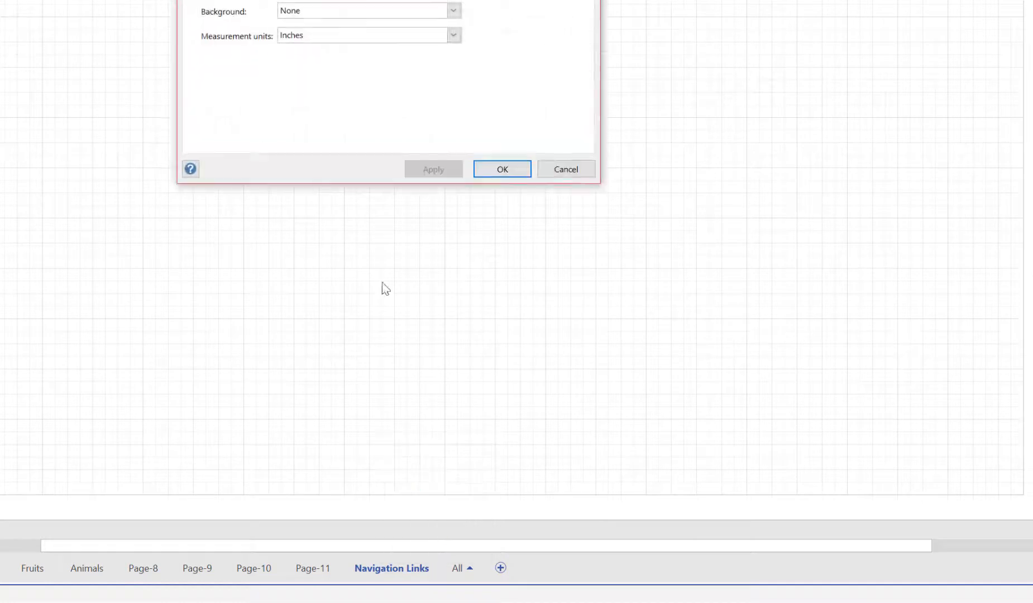
left_click(352, 208)
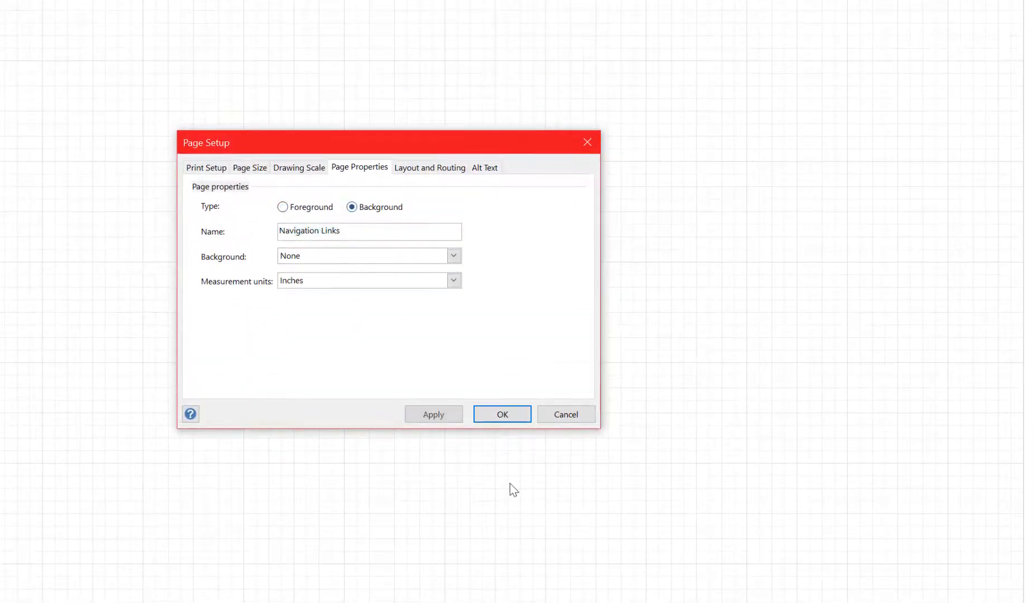
left_click(517, 416)
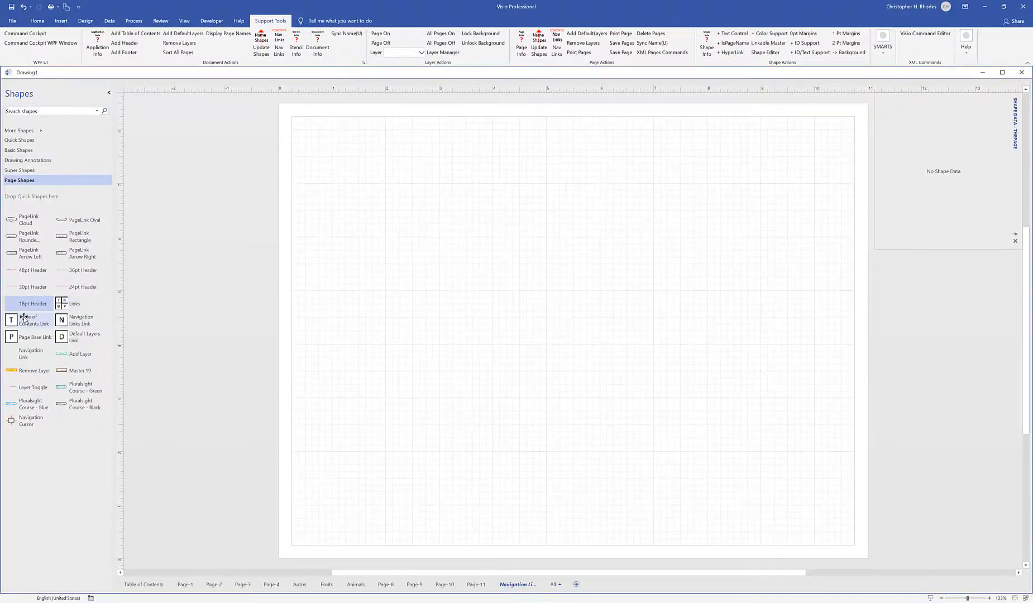
Place a Table of Contents Link shape in the upper-right margin corner of the Navigation Links page and deselect it
left_click_drag(24, 319, 859, 109)
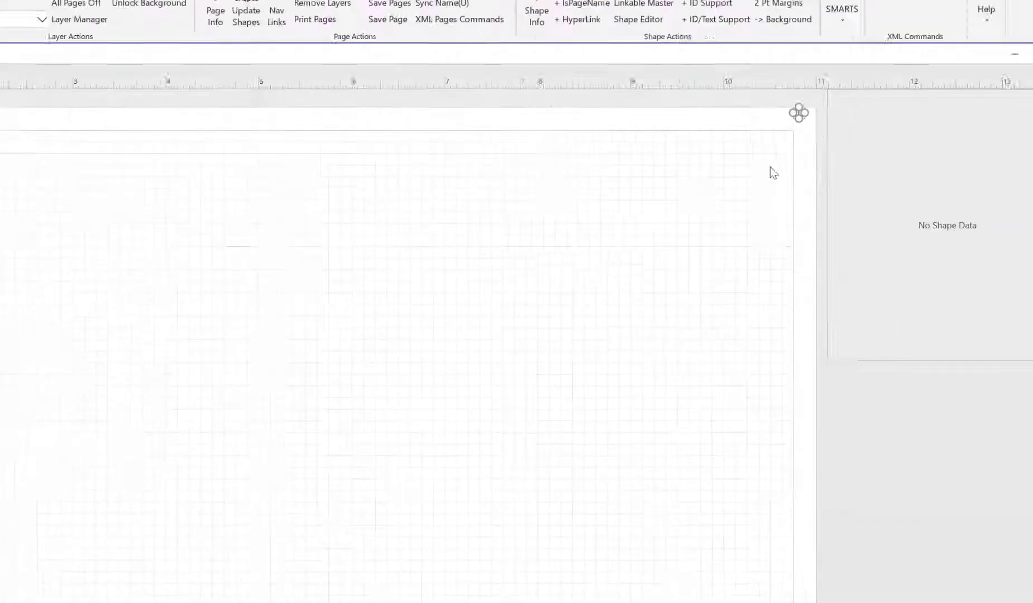
scroll(770, 168, "up", 1)
left_click(800, 159)
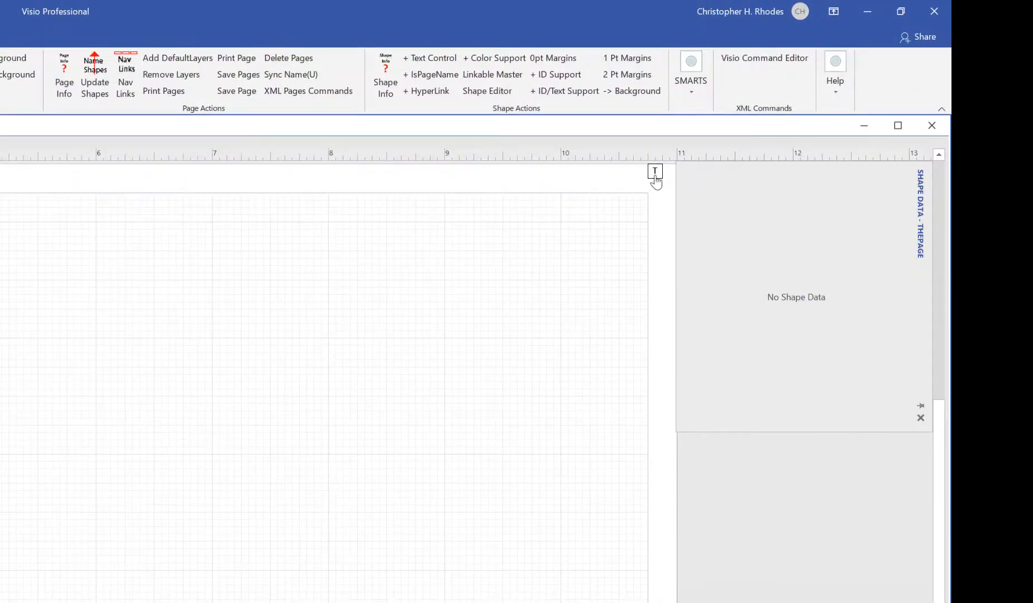
Test the table of contents link on the Navigation Links page, check Page-1, and return to Navigation Links
scroll(647, 190, "down", 1)
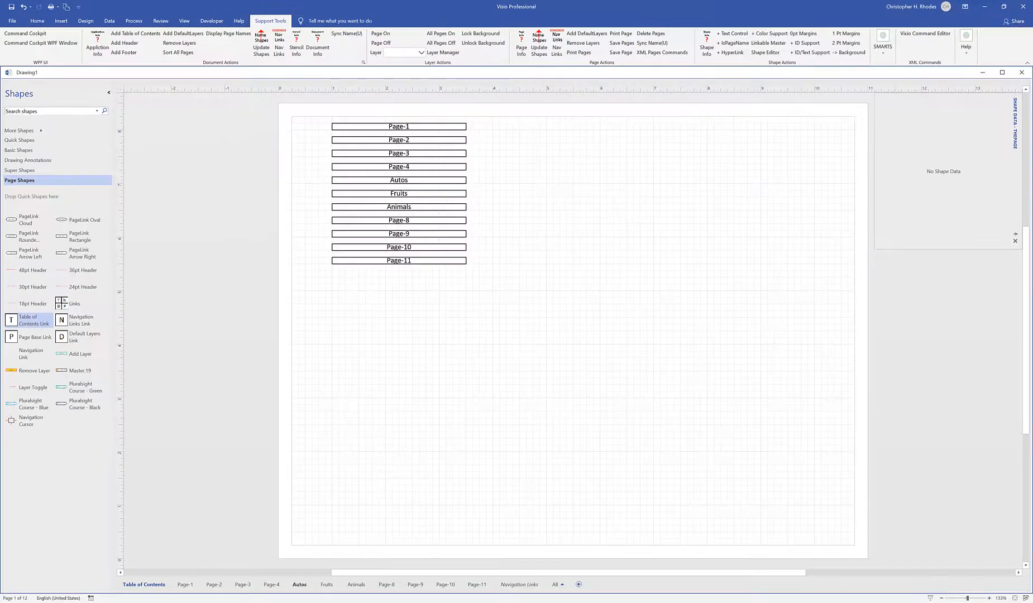
left_click(519, 586)
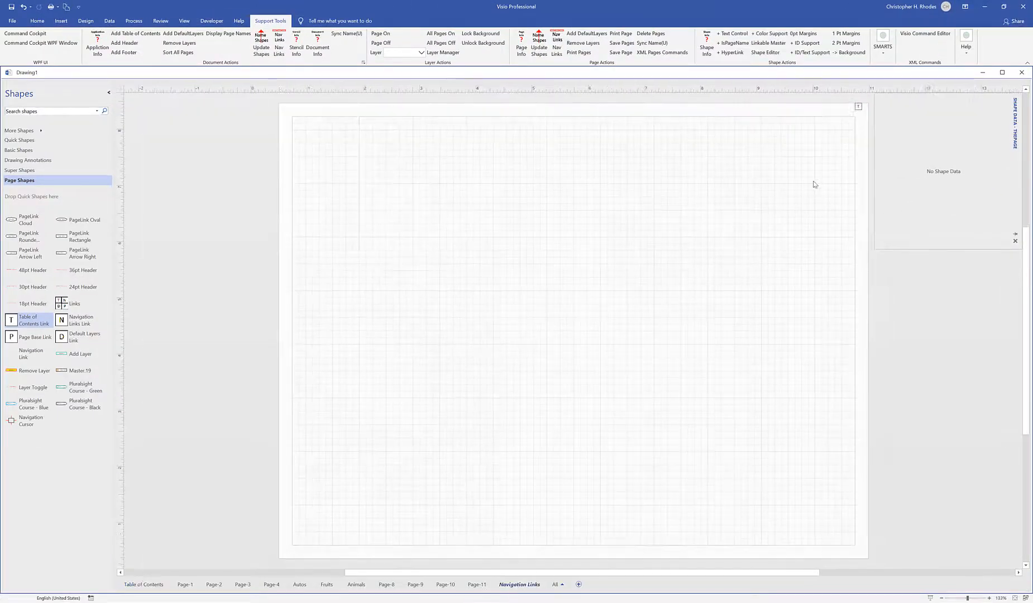
left_click(859, 109)
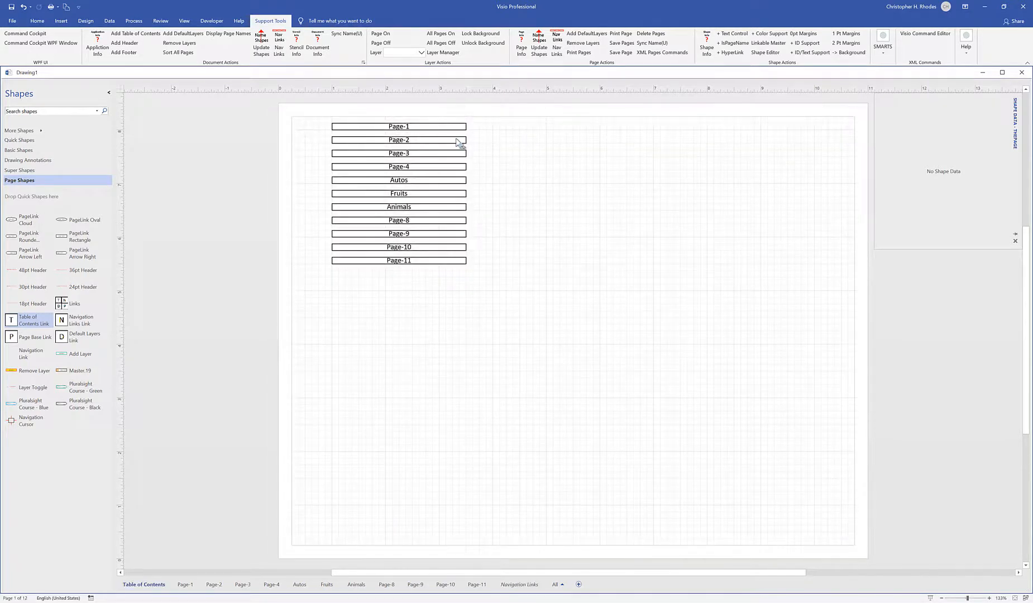
left_click(185, 585)
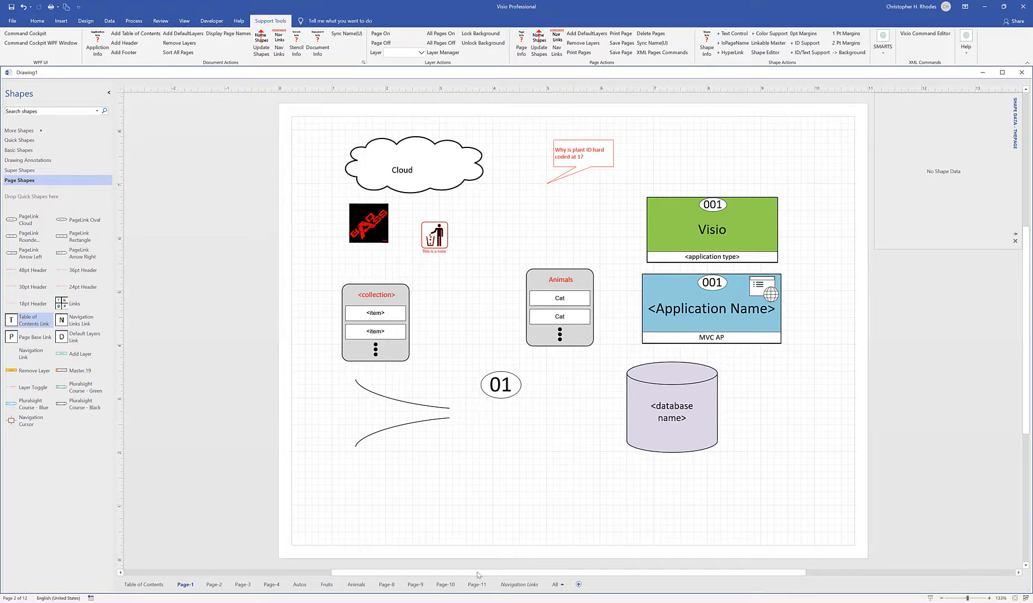
left_click(511, 585)
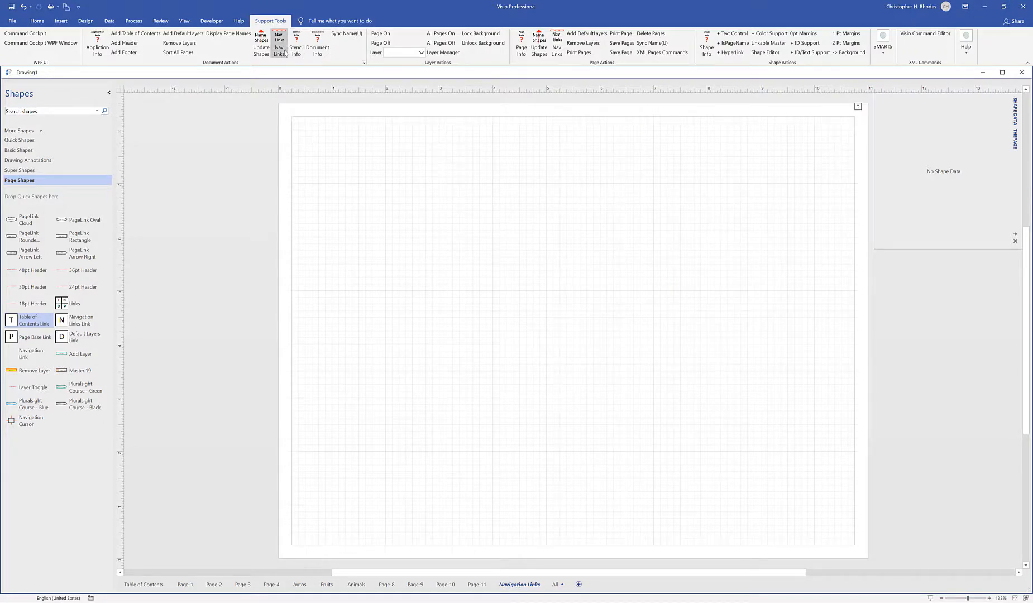
Add the Navigation Links page's link shape to Page-3 alone with the page-level Nav Links command, and deselect it
left_click(271, 585)
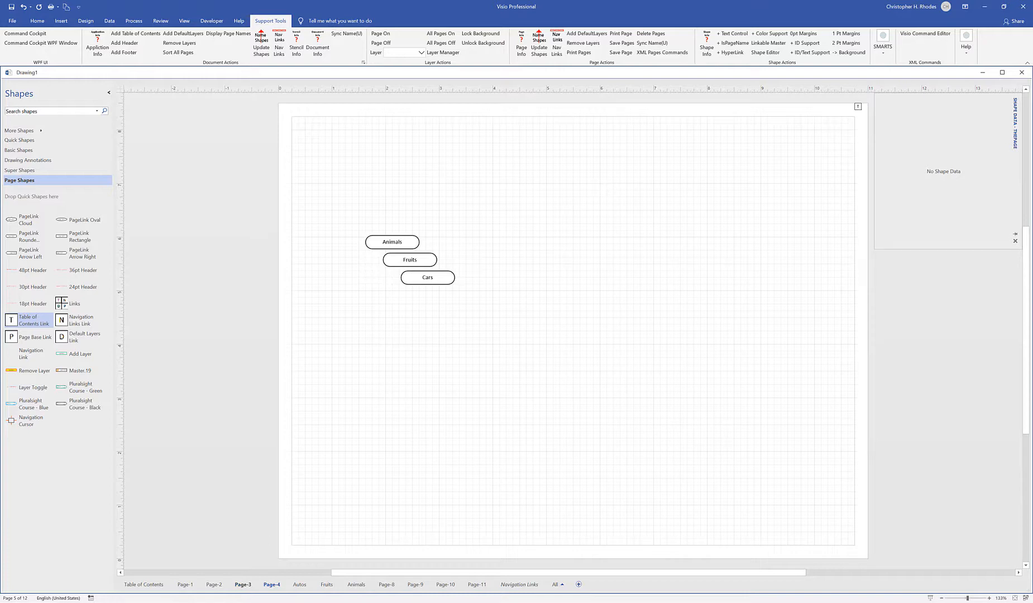
left_click(239, 585)
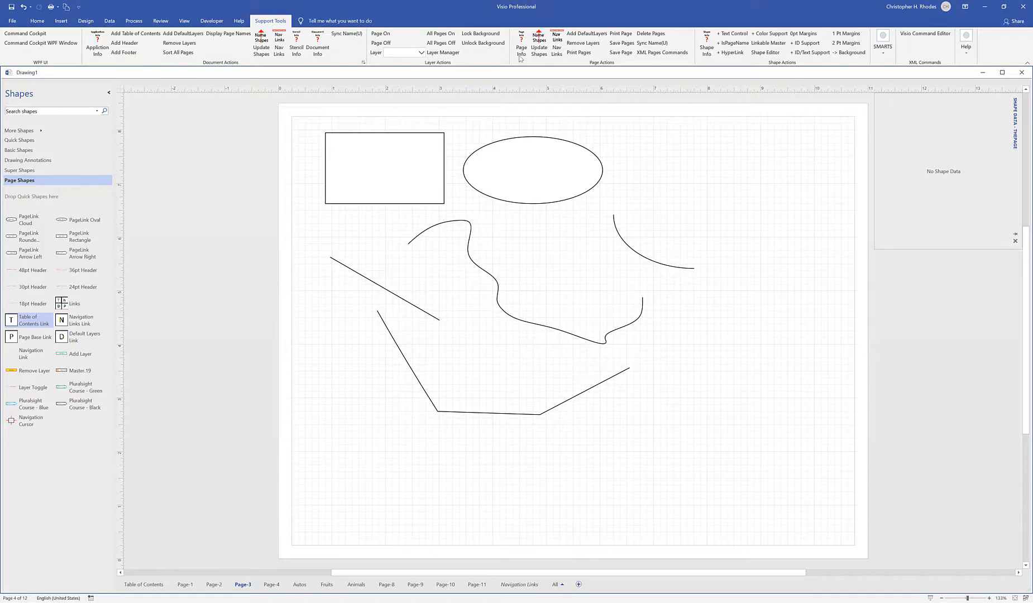
left_click(556, 50)
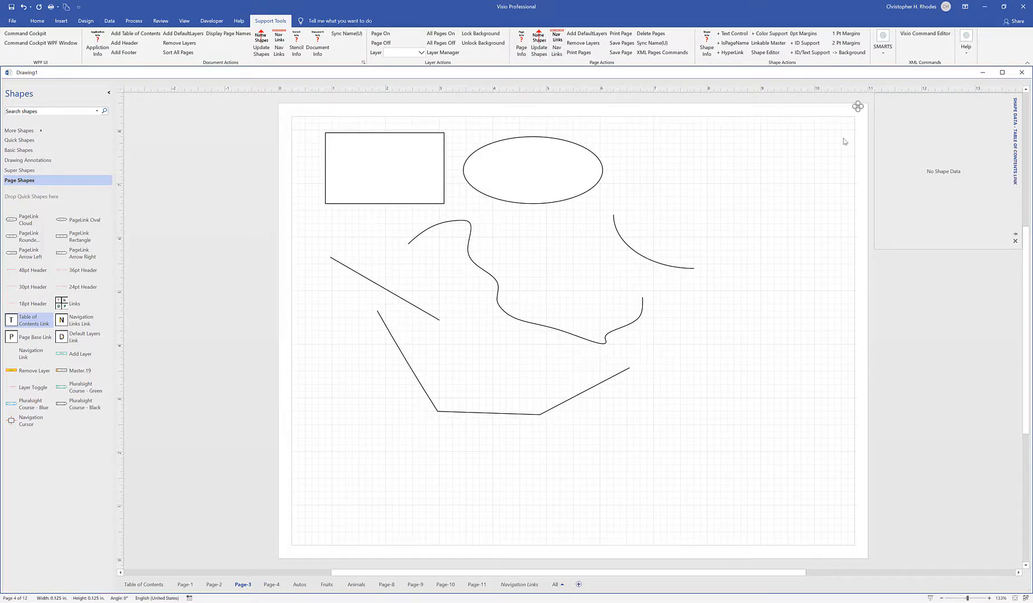
left_click(681, 145)
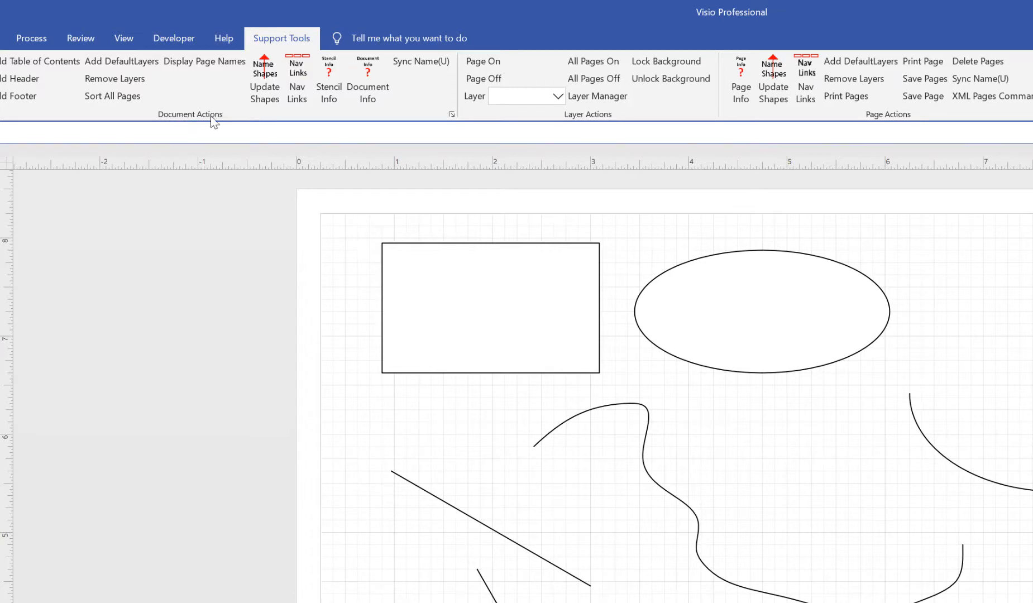
Add the navigation links to all pages with the document-level Nav Links command and check several pages, finishing on Page-1
left_click(302, 94)
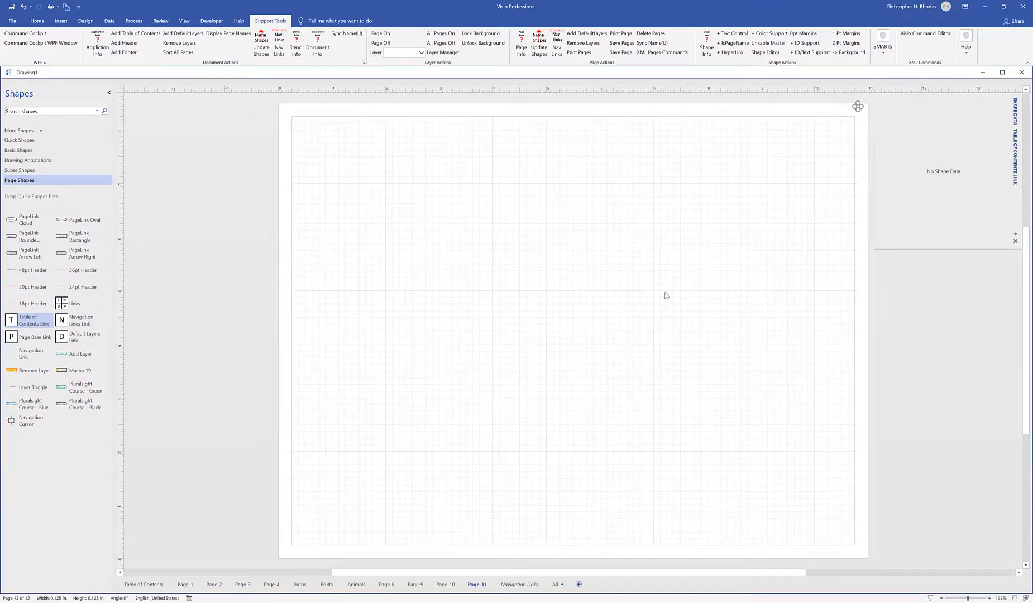
left_click(510, 584)
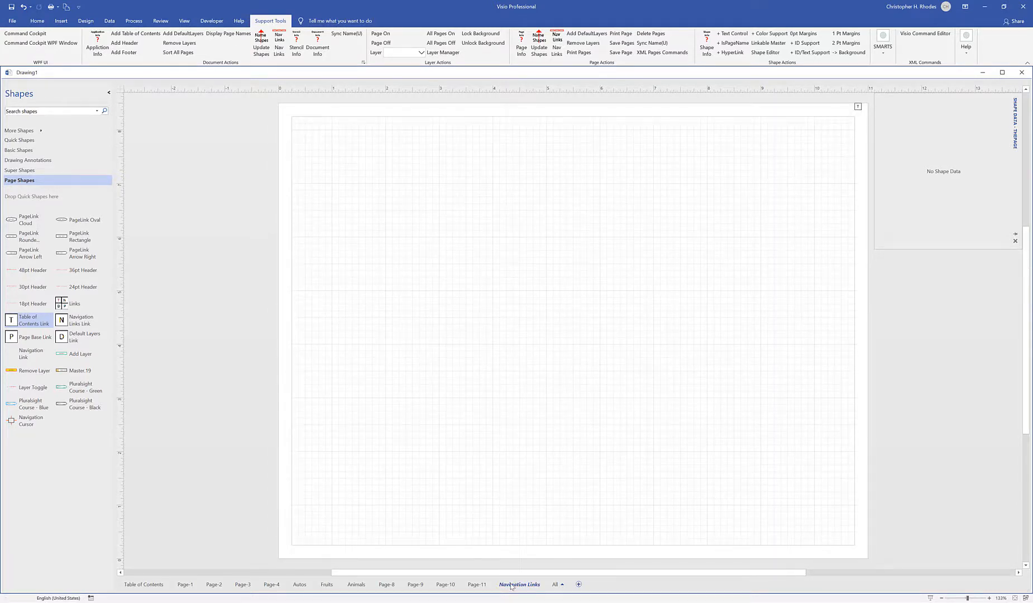
left_click(446, 584)
left_click(386, 585)
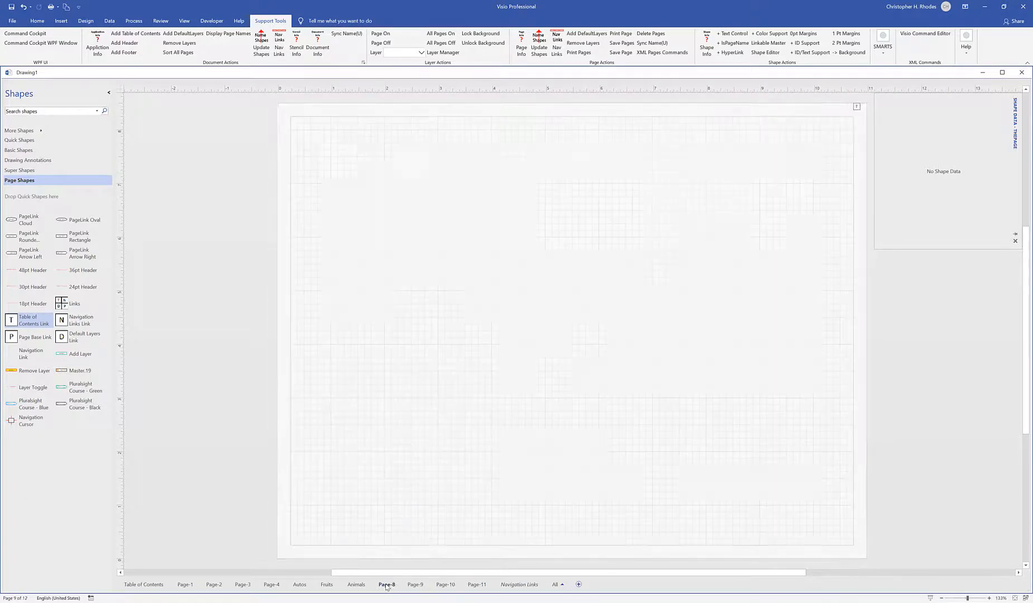
left_click(353, 585)
left_click(327, 584)
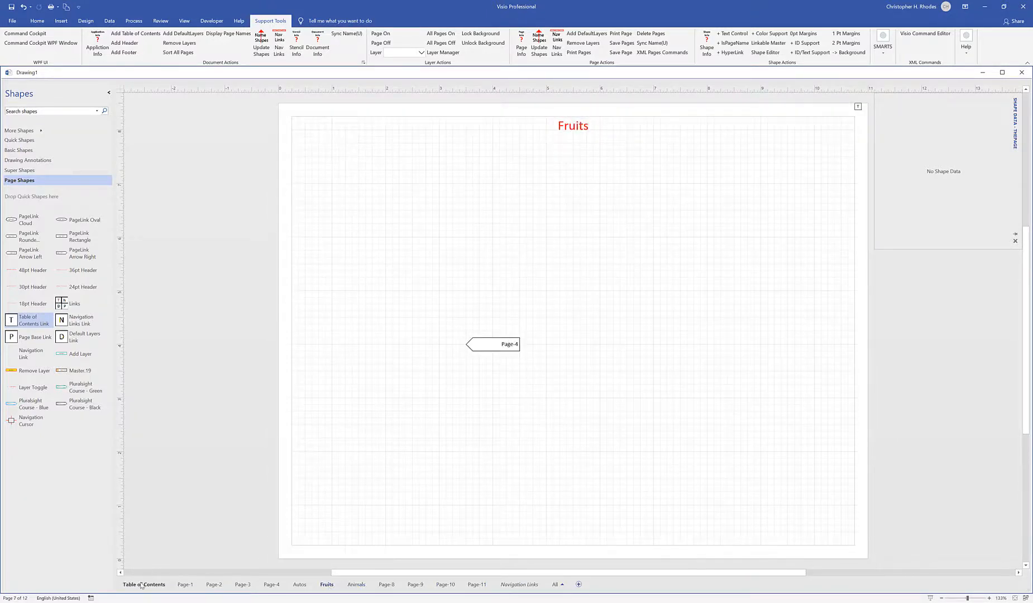
left_click(144, 585)
left_click(185, 584)
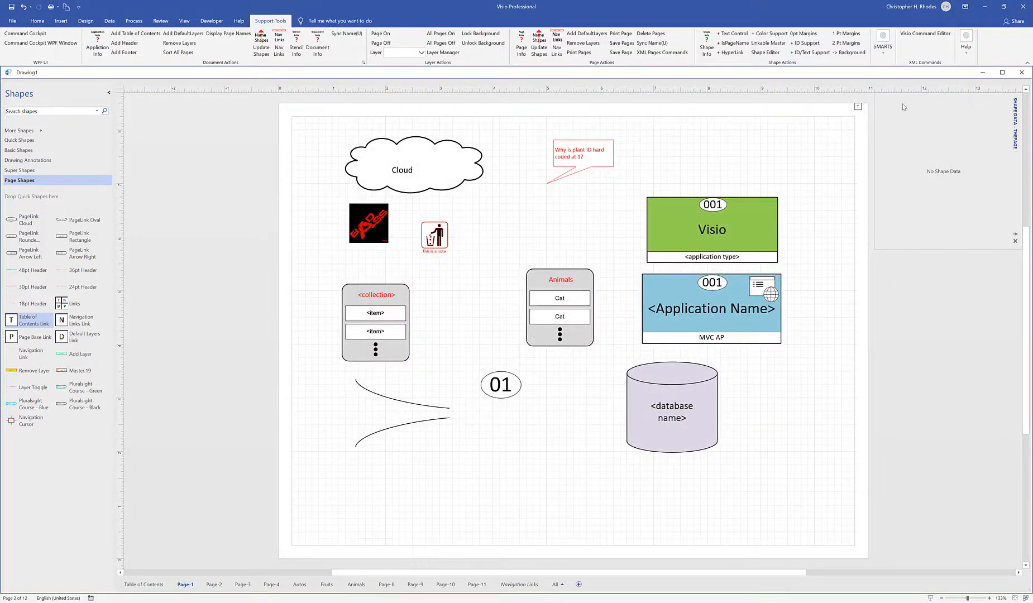
Test the table of contents link on Page-1, follow the Animals entry, and return to the Table of Contents page
left_click(858, 108)
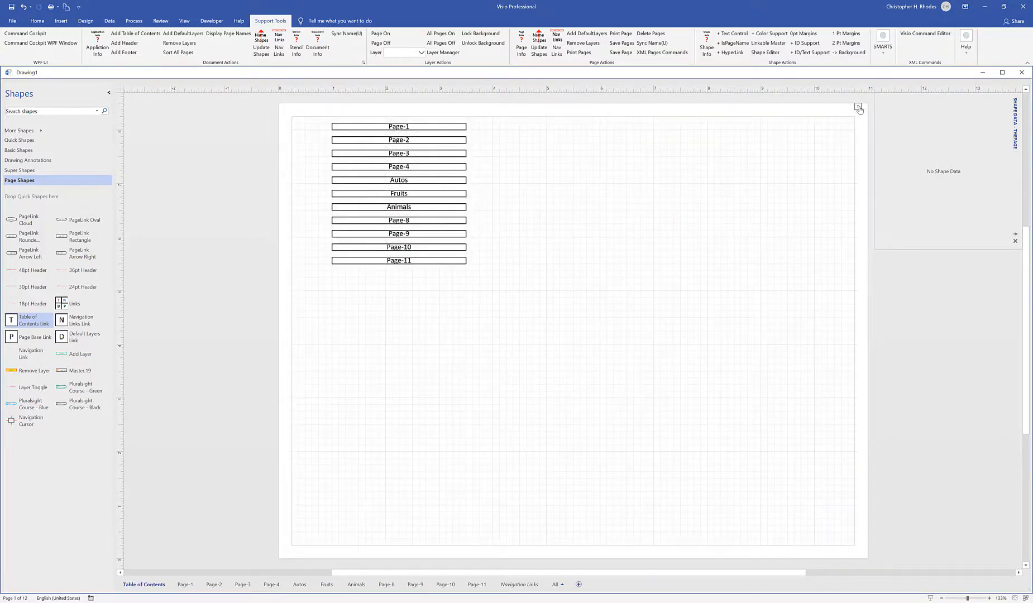
left_click(460, 207)
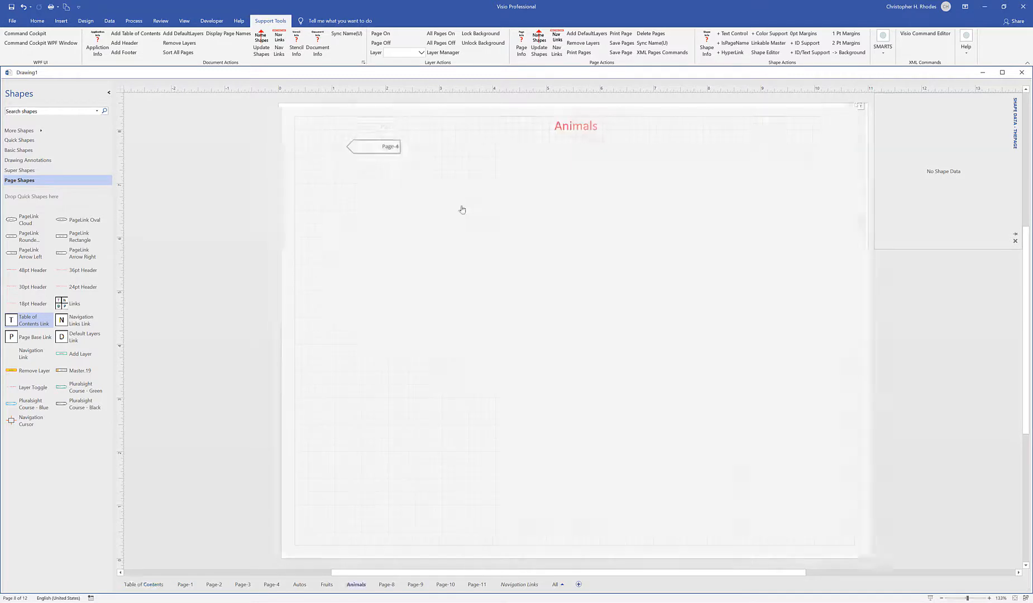
left_click(859, 110)
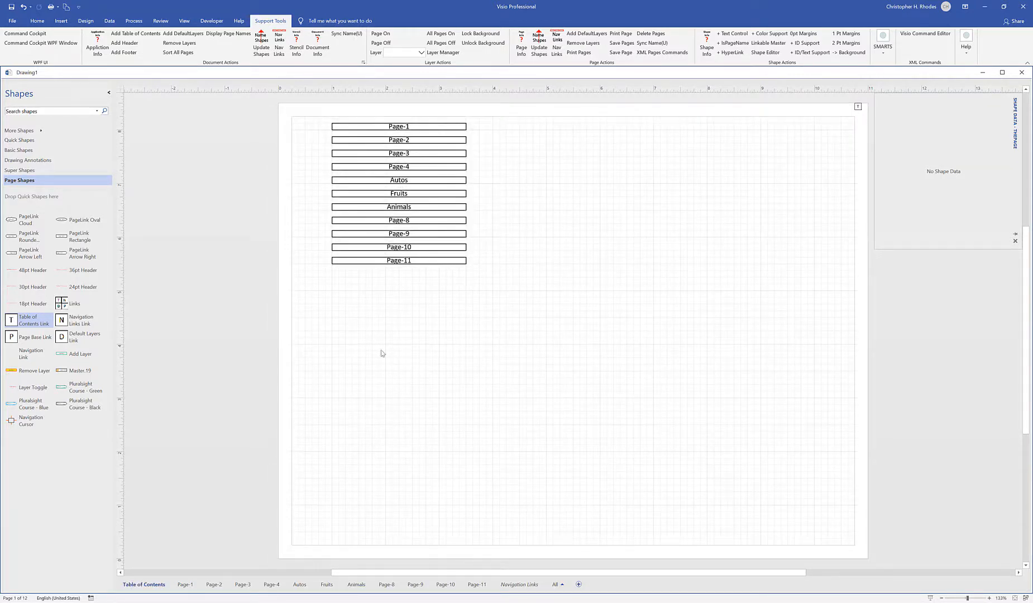